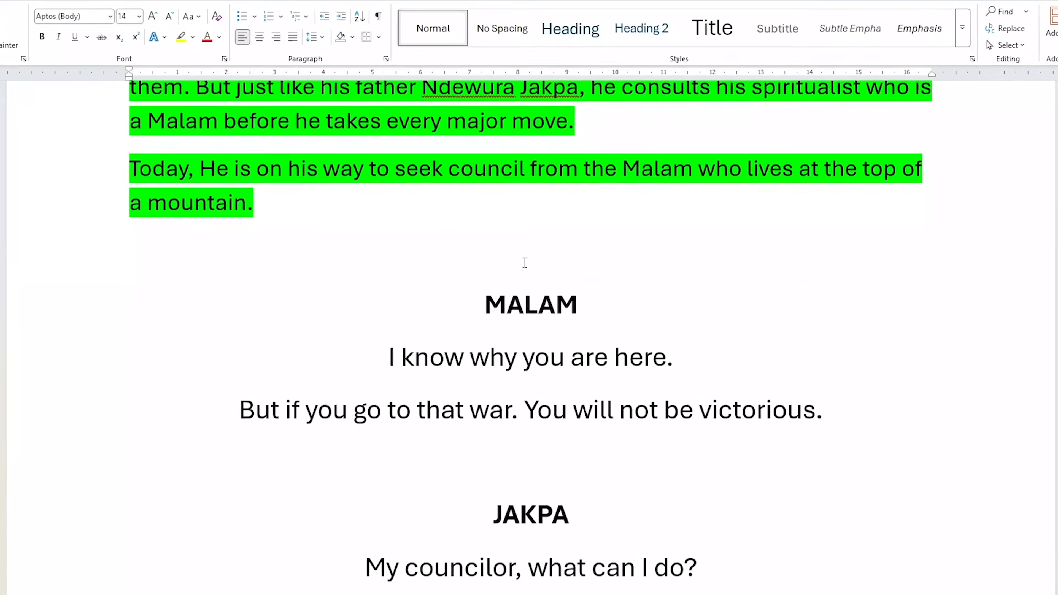
Read through the dialogue between Malam and Jakpa in the script document
scroll(525, 262, "down", 2)
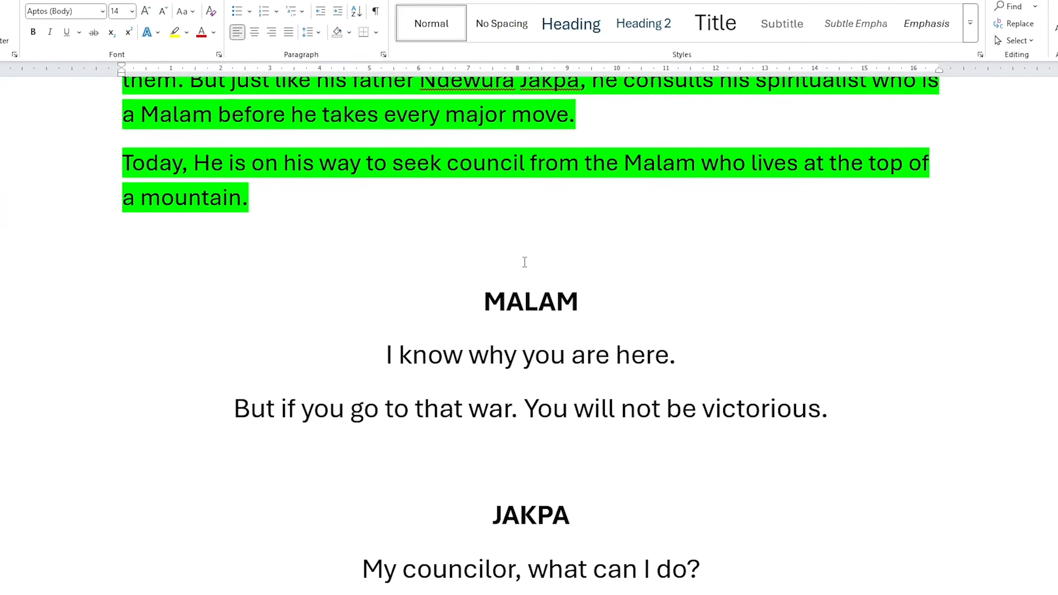
scroll(525, 261, "down", 1)
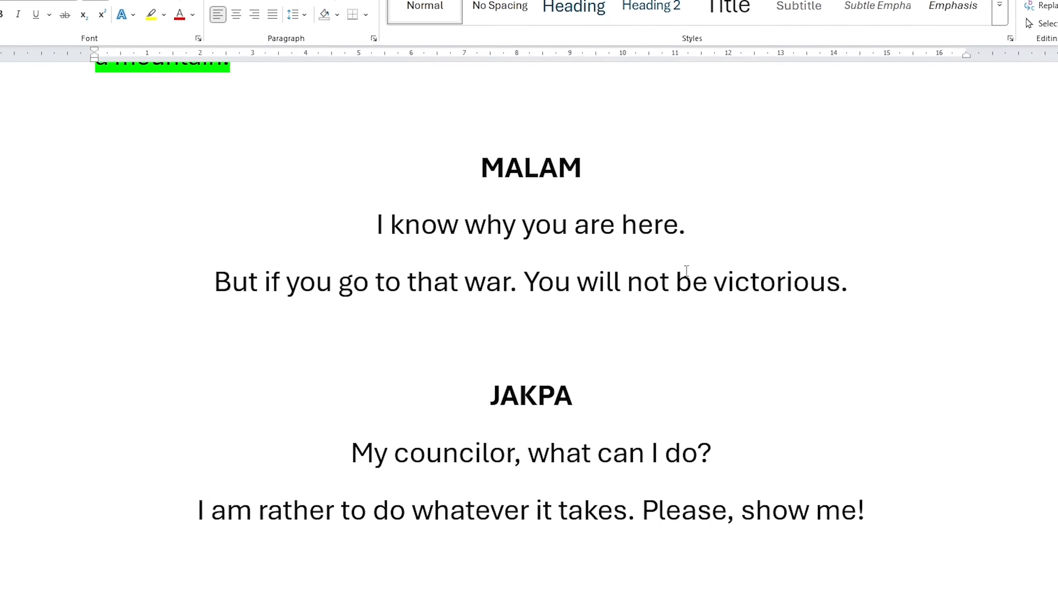
scroll(699, 295, "down", 1)
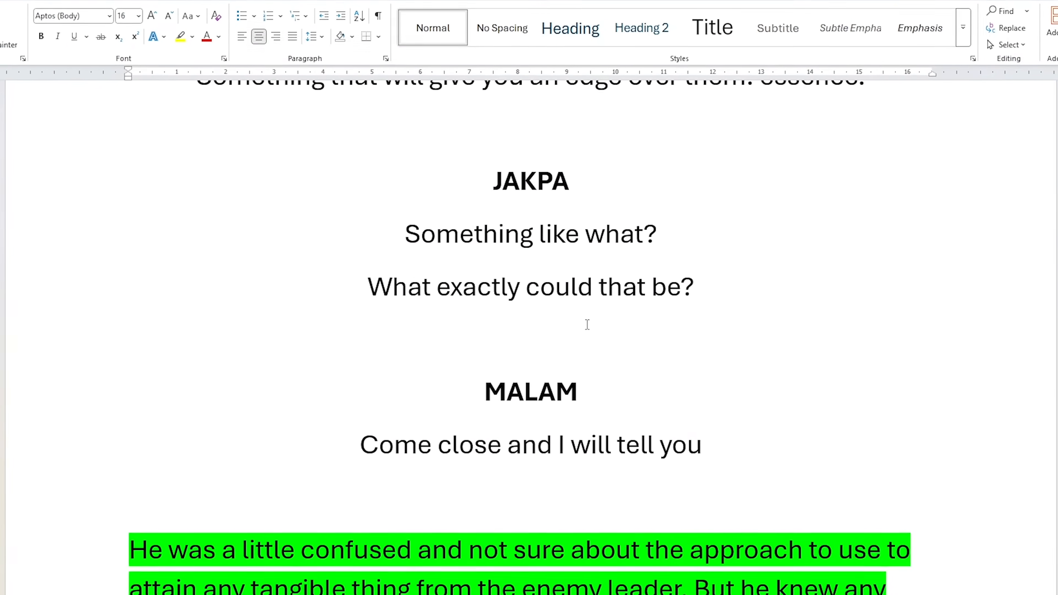
scroll(593, 310, "down", 6)
scroll(597, 314, "down", 10)
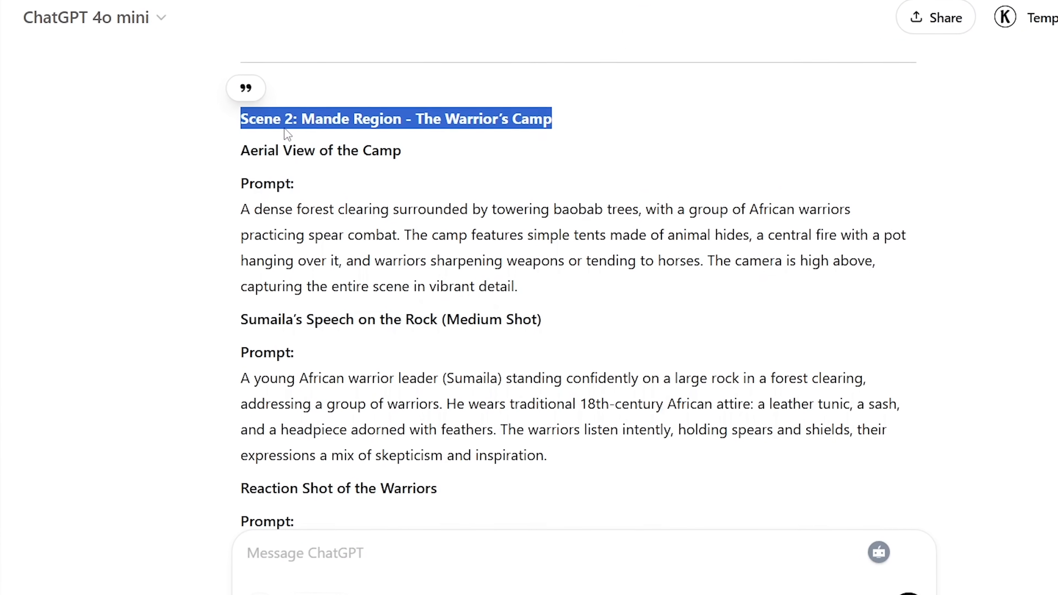
In ChatGPT, review the image prompts for the Warrior's Camp, Black Volta River and Ntereso-Bonfu Village scenes
scroll(412, 207, "down", 2)
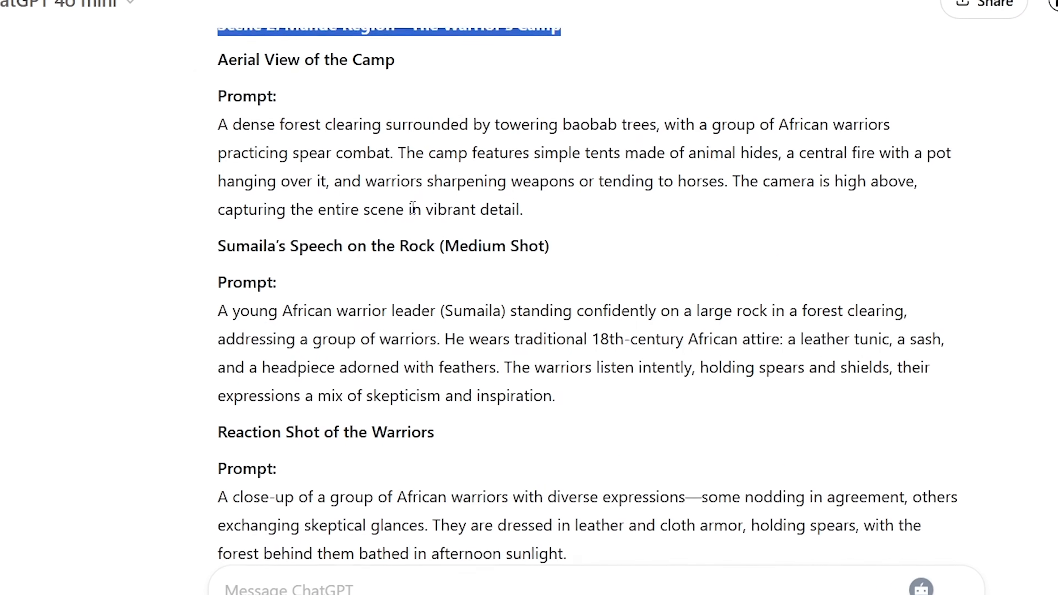
scroll(413, 206, "down", 8)
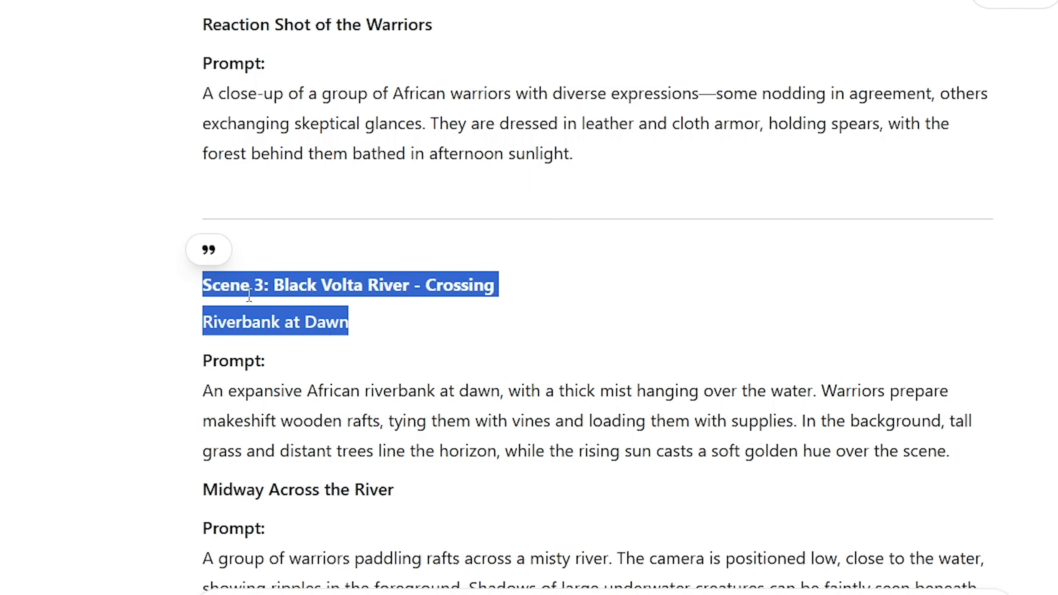
scroll(254, 302, "down", 10)
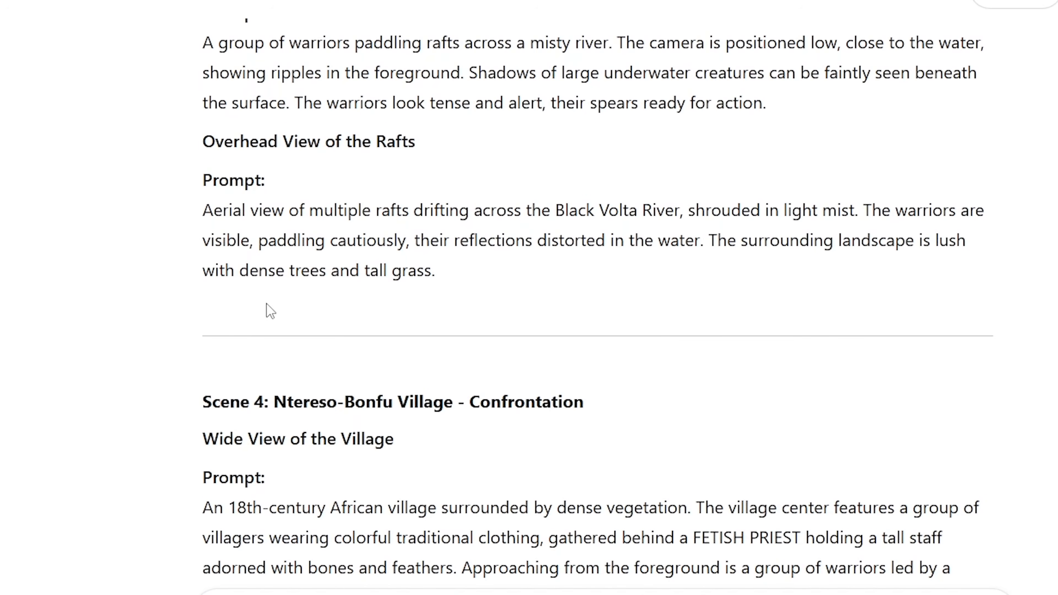
scroll(270, 311, "down", 2)
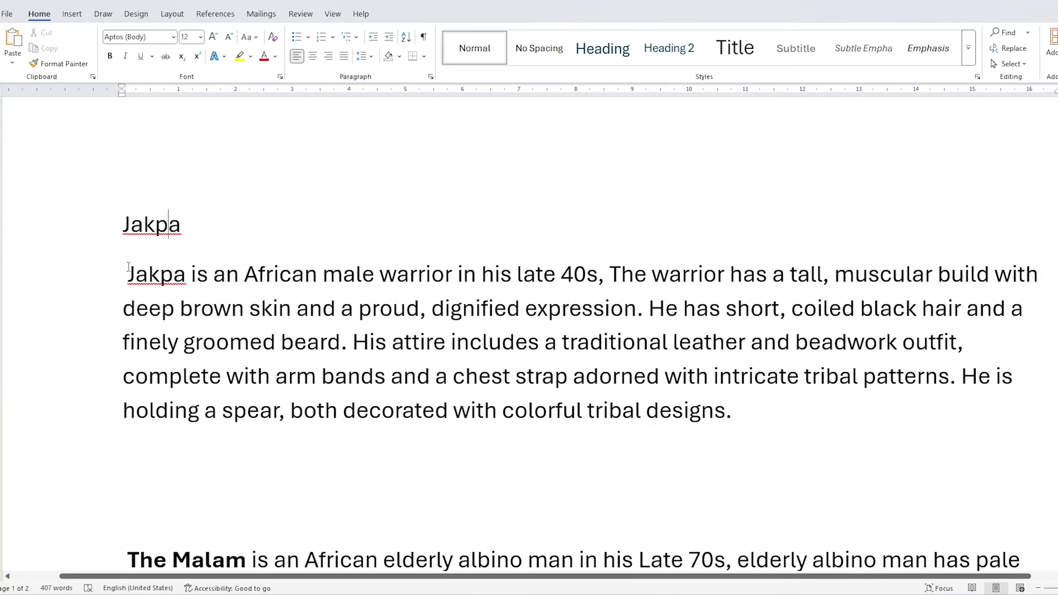
In the Word character document, highlight the paragraph describing Jakpa to examine his appearance and attire
left_click_drag(147, 274, 480, 368)
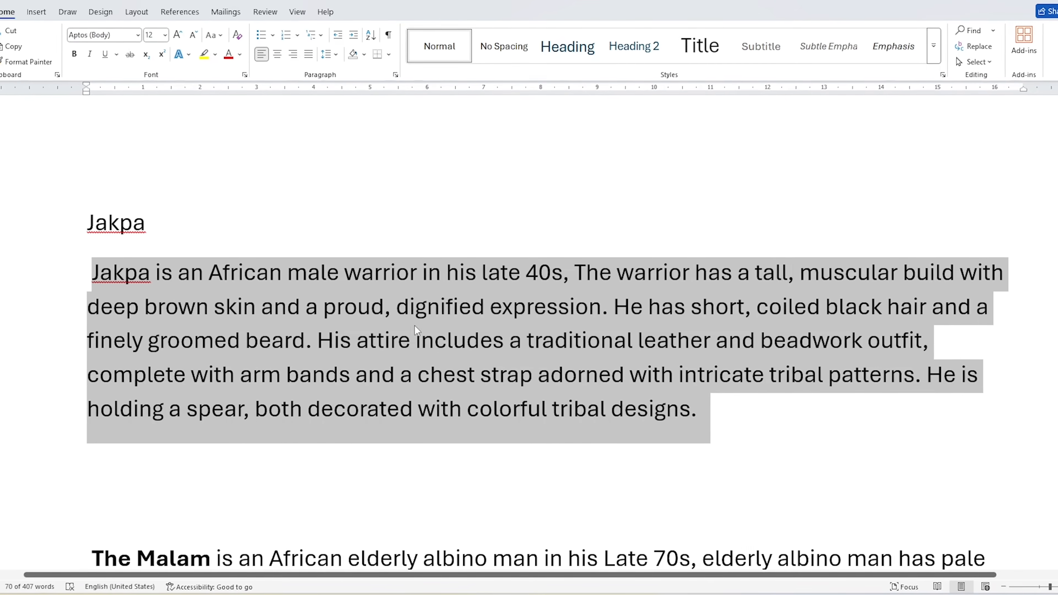
left_click(362, 273)
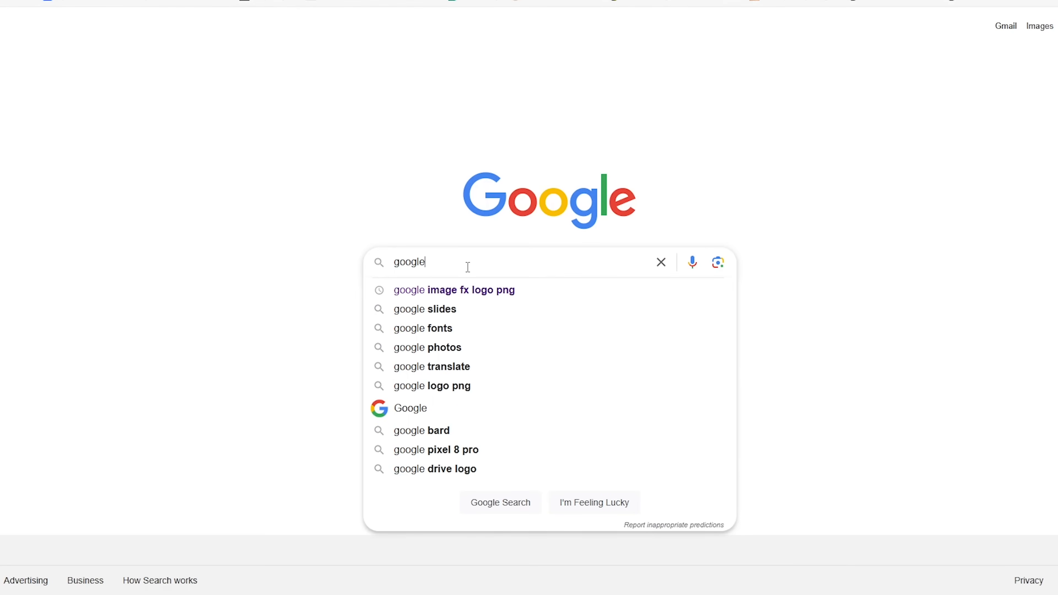
In the browser, search Google for "google image fx" and open the ImageFX result from labs.google
type("image fx")
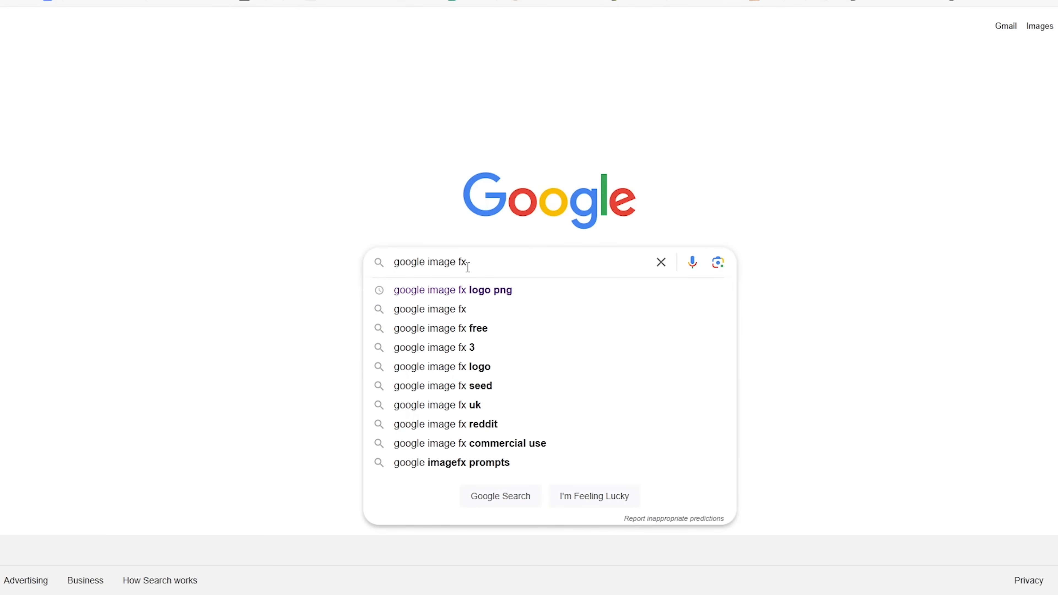
key("Return")
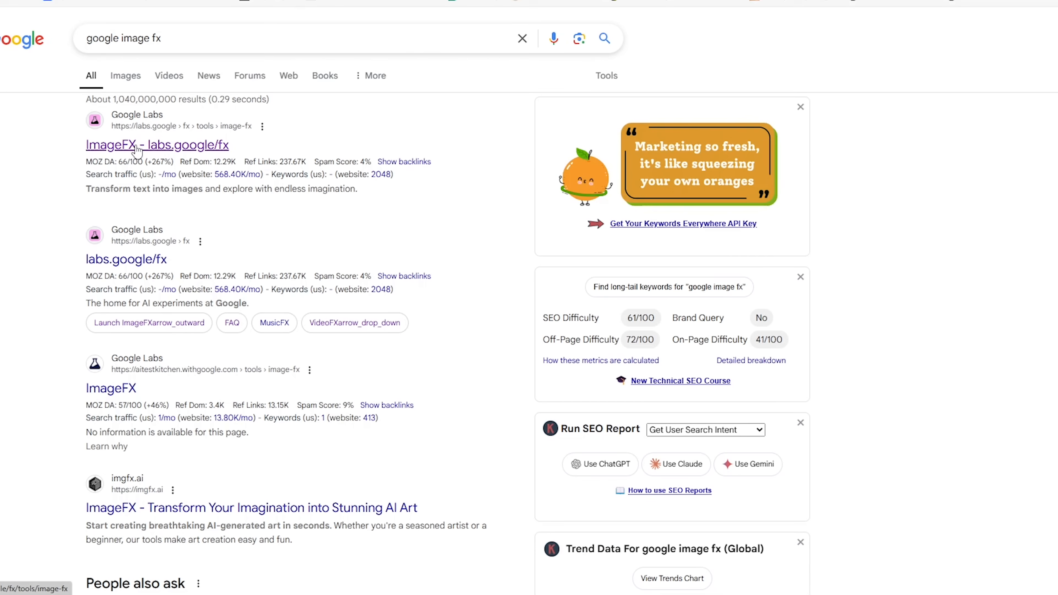
left_click(138, 147)
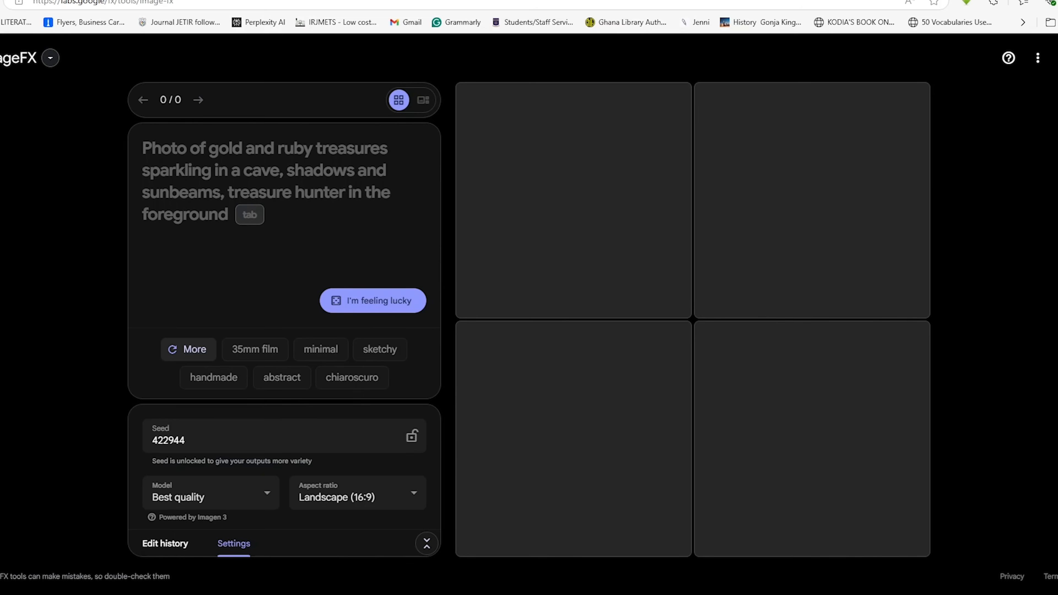
Open the ImageFX personal library and look through the previously generated images from January 2025
left_click(1039, 52)
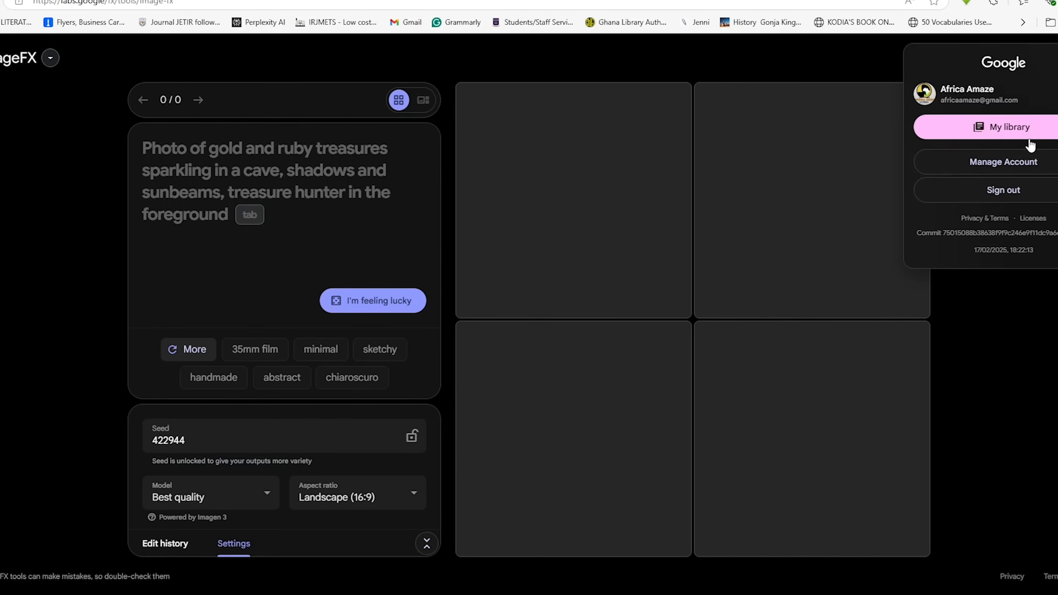
left_click(1017, 130)
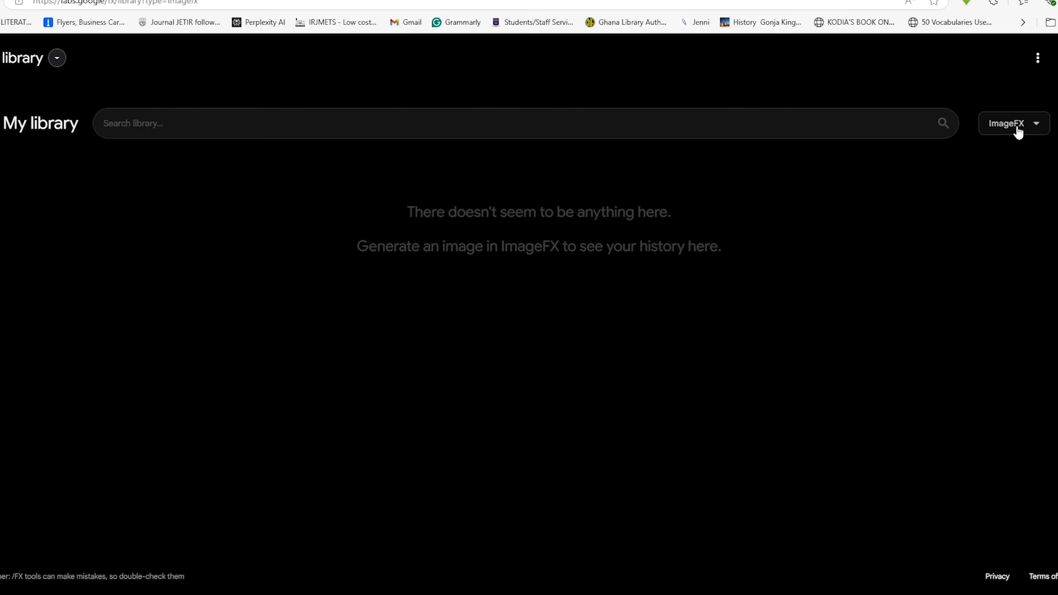
scroll(1031, 279, "down", 5)
scroll(990, 287, "down", 3)
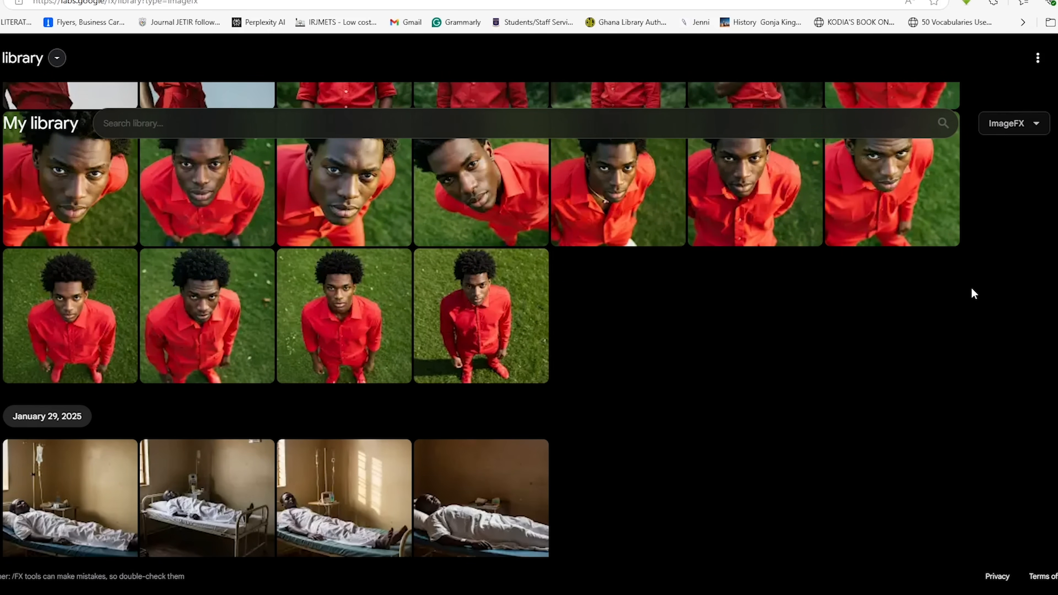
scroll(969, 283, "down", 5)
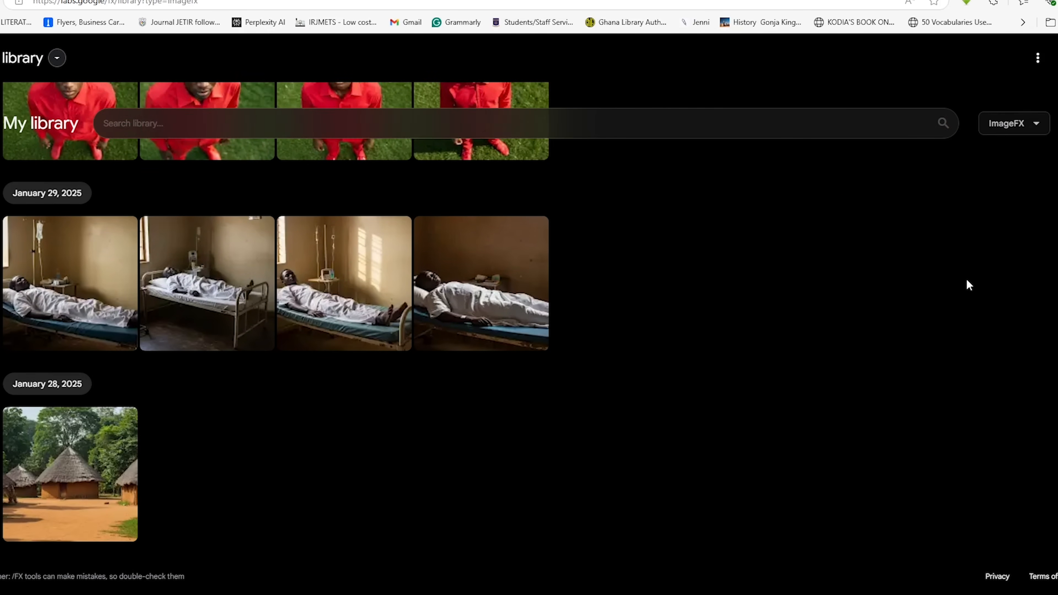
scroll(967, 279, "down", 2)
scroll(959, 264, "down", 10)
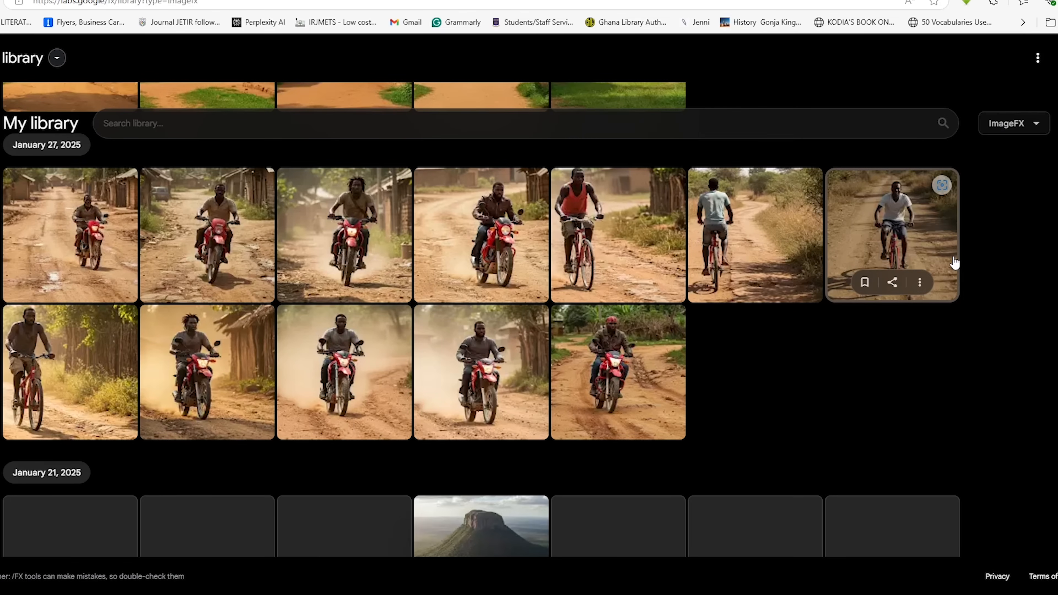
scroll(962, 288, "down", 3)
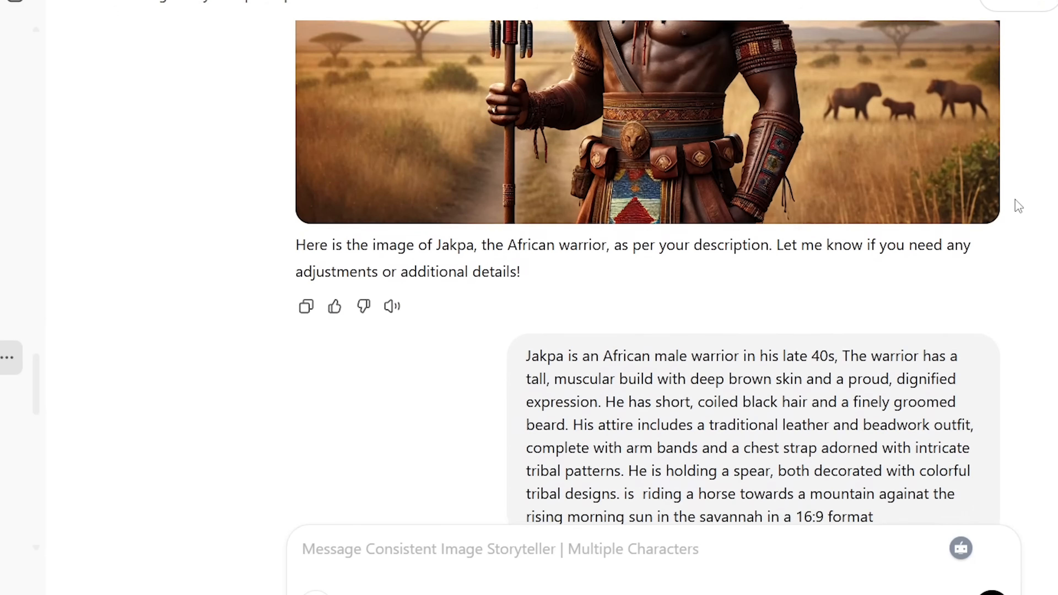
In the Consistent Image Storyteller chat, review the prompt of Jakpa riding a horse and its generated image
scroll(1016, 205, "down", 5)
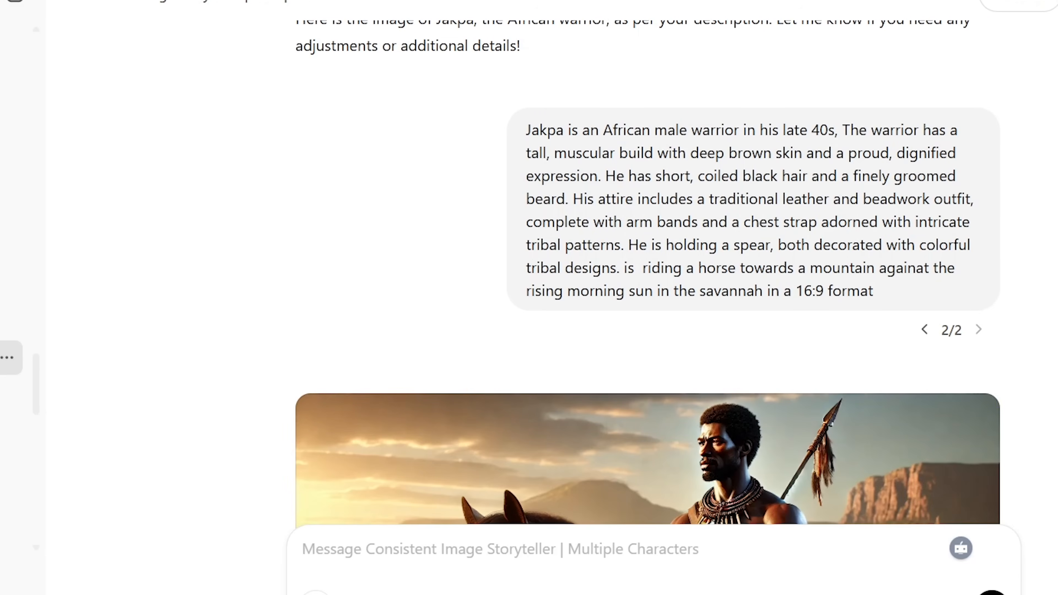
scroll(648, 280, "down", 2)
scroll(647, 280, "up", 1)
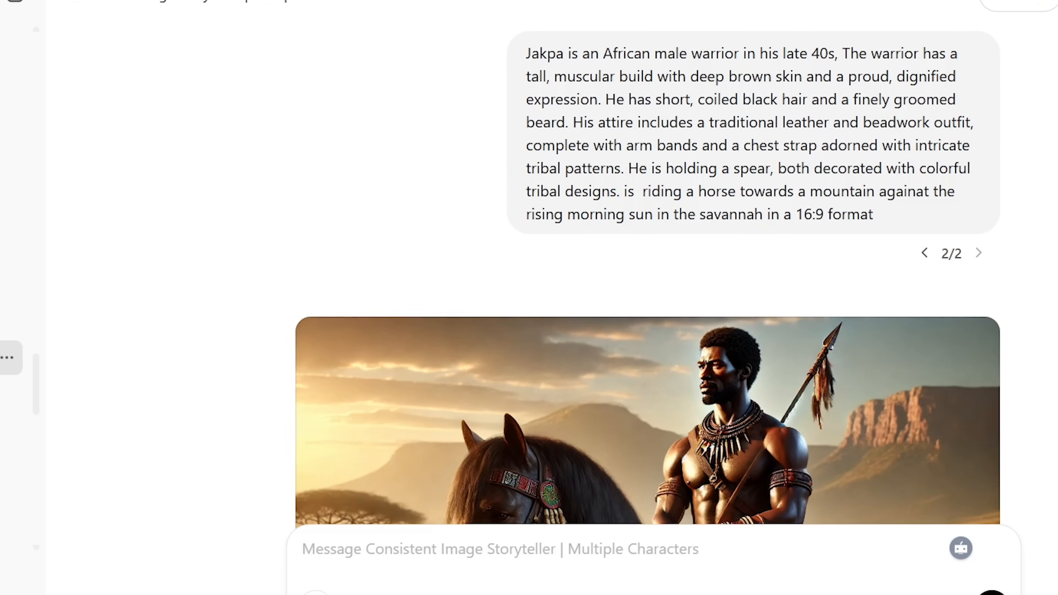
scroll(647, 280, "down", 5)
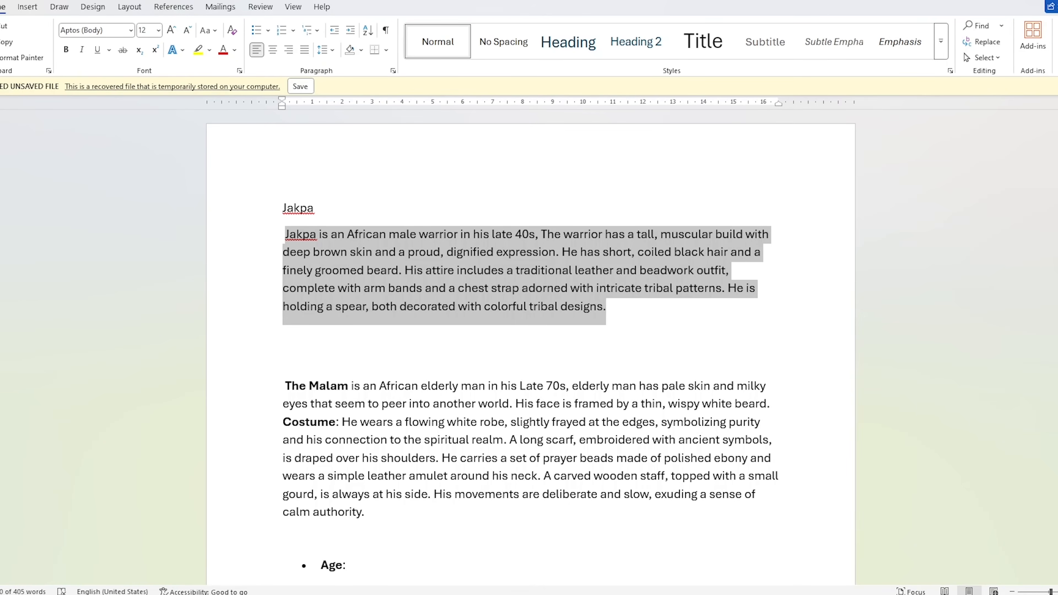
In ImageFX, append Jakpa's copied description to the mountain wide-shot prompt and add the high contrast, cinematic and realistic style tags
mouse_move(574, 594)
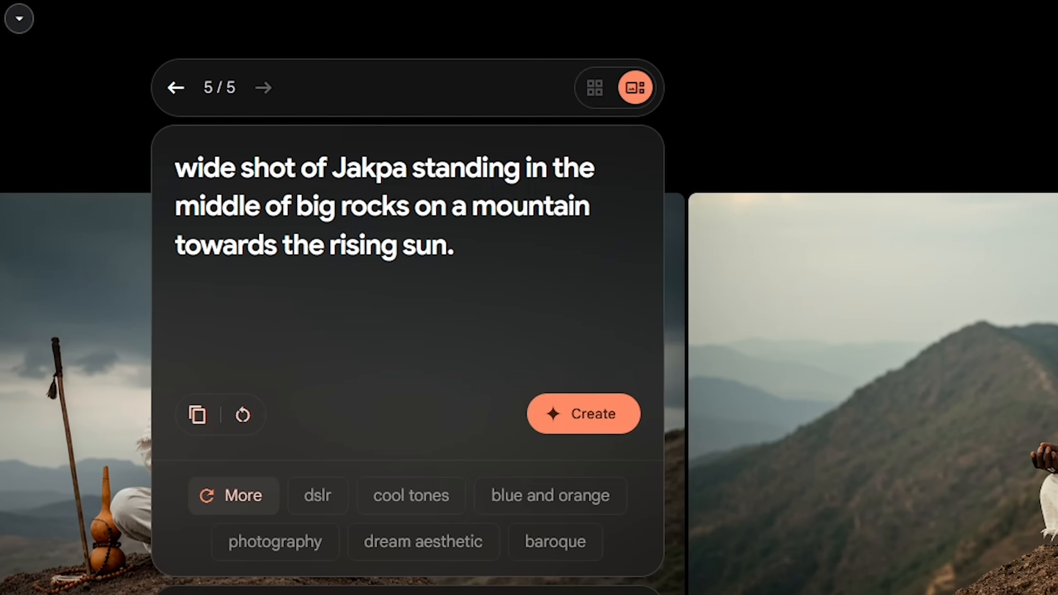
key("ctrl+v")
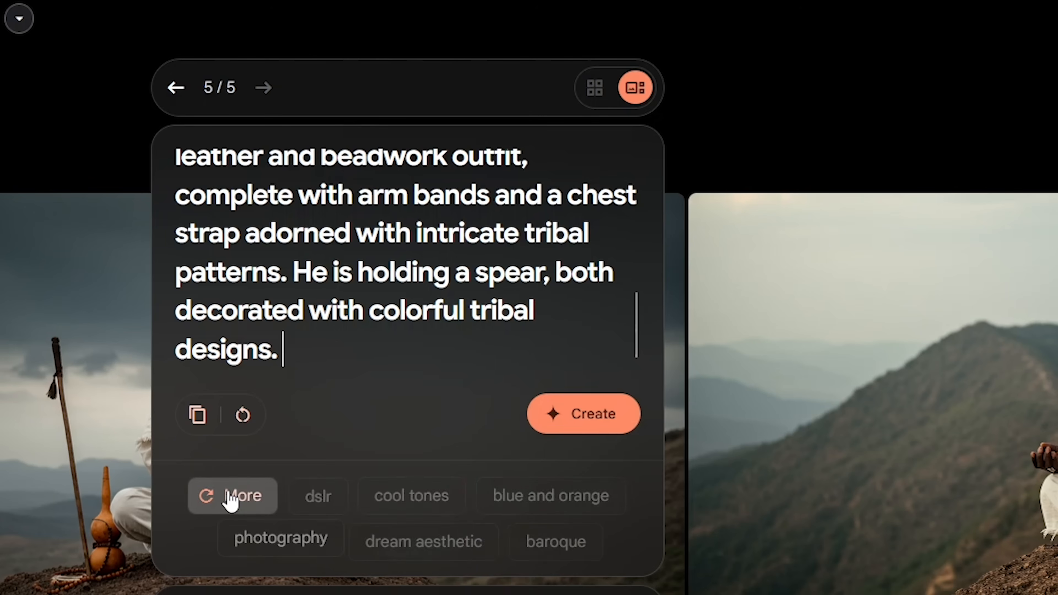
left_click(575, 495)
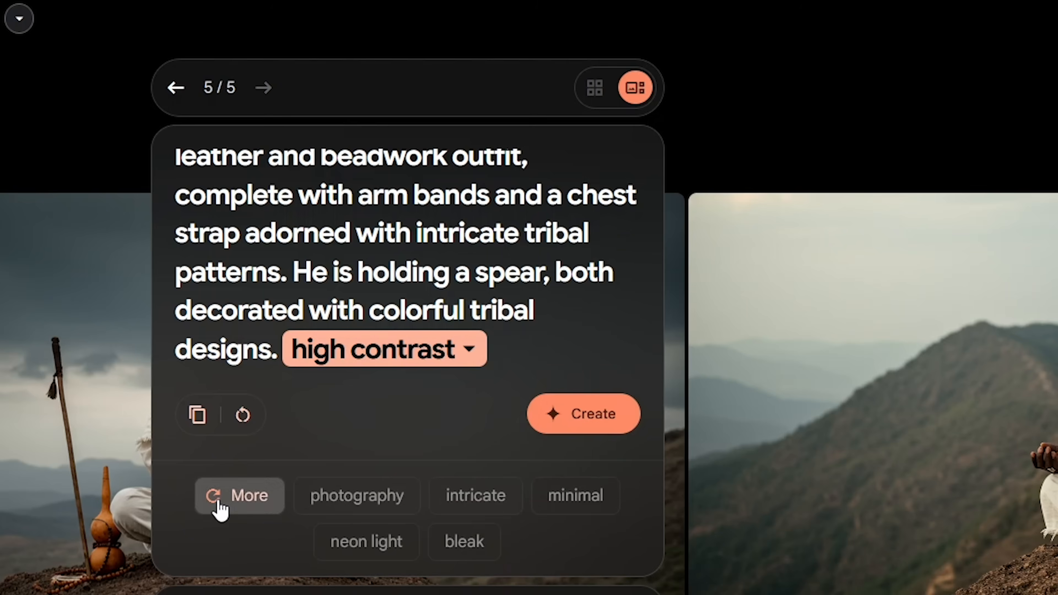
left_click(218, 503)
left_click(350, 498)
left_click(243, 502)
left_click(525, 542)
Add the highly detailed style tag to the Jakpa prompt and generate the images
left_click(231, 504)
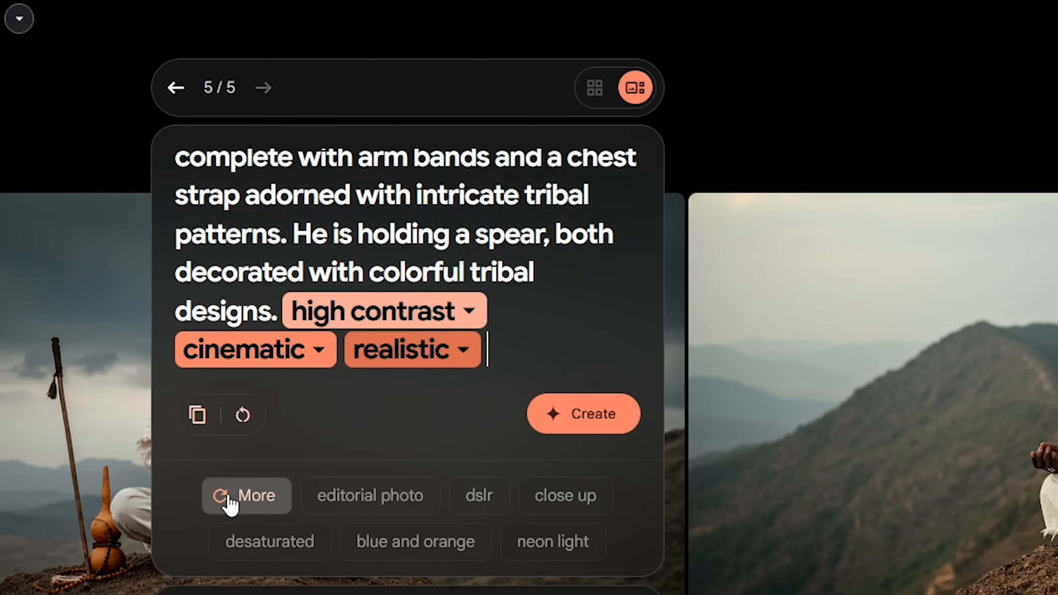
left_click(230, 503)
left_click(288, 494)
left_click(246, 501)
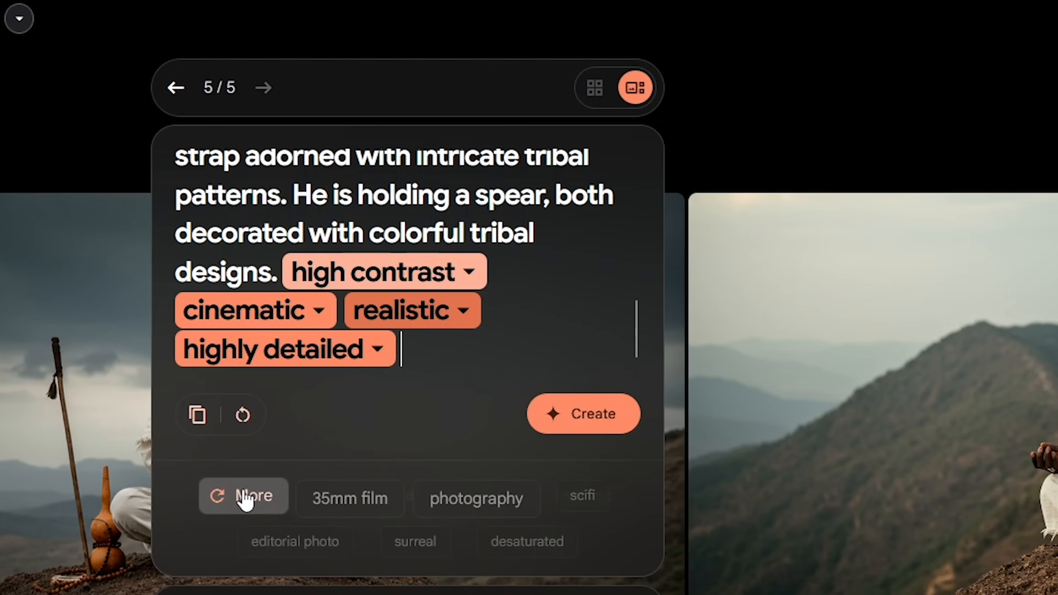
left_click(246, 500)
left_click(317, 497)
left_click(218, 506)
left_click(607, 417)
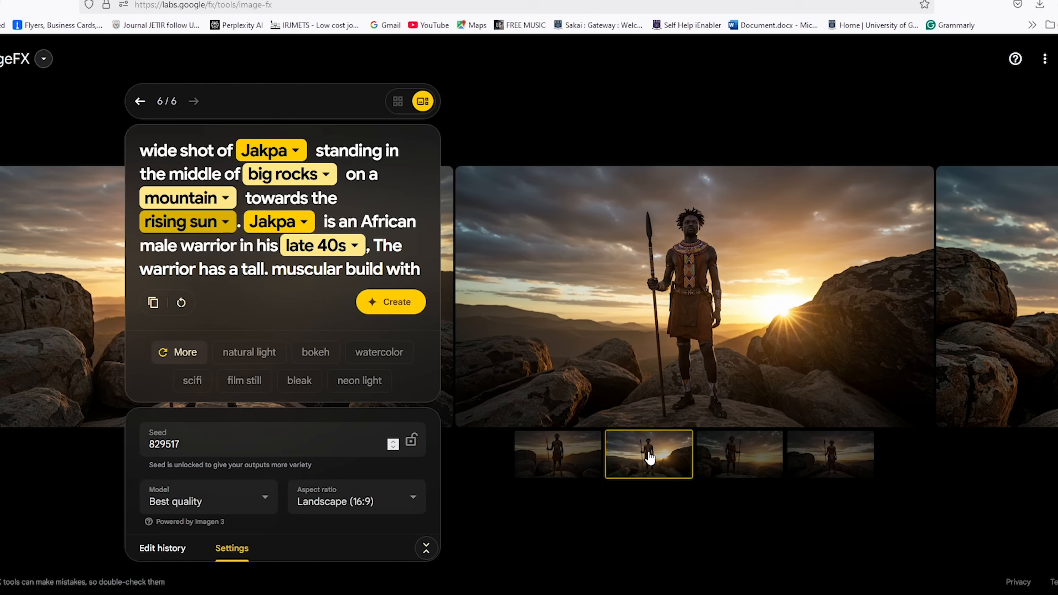
Compare the generated images of Jakpa standing on the rocks at sunrise
left_click(723, 457)
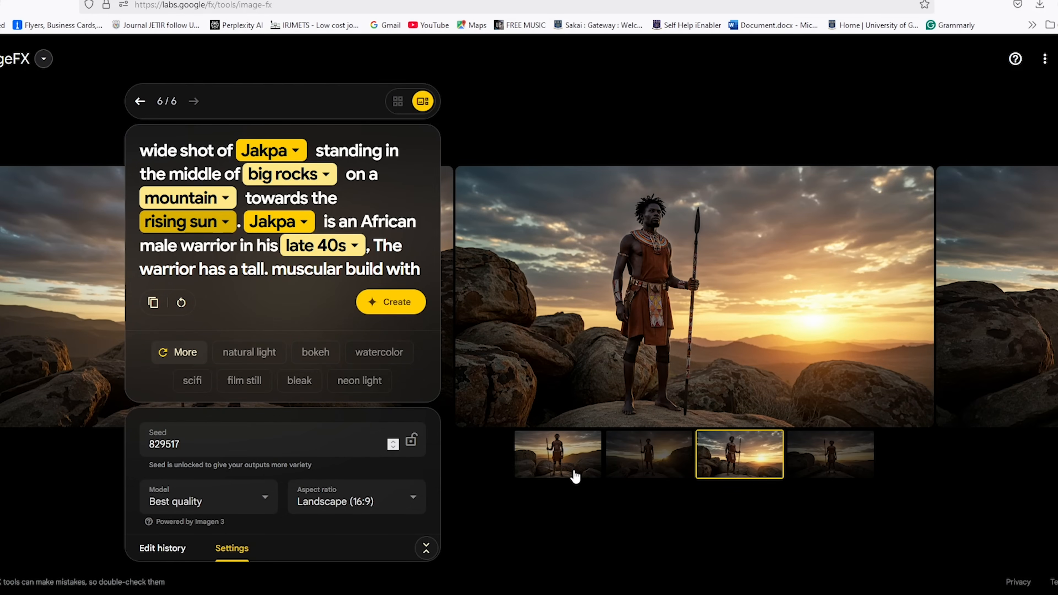
left_click(575, 471)
left_click(644, 471)
left_click(829, 454)
Generate another set of images from the same Jakpa prompt and look through the new variations
left_click(380, 303)
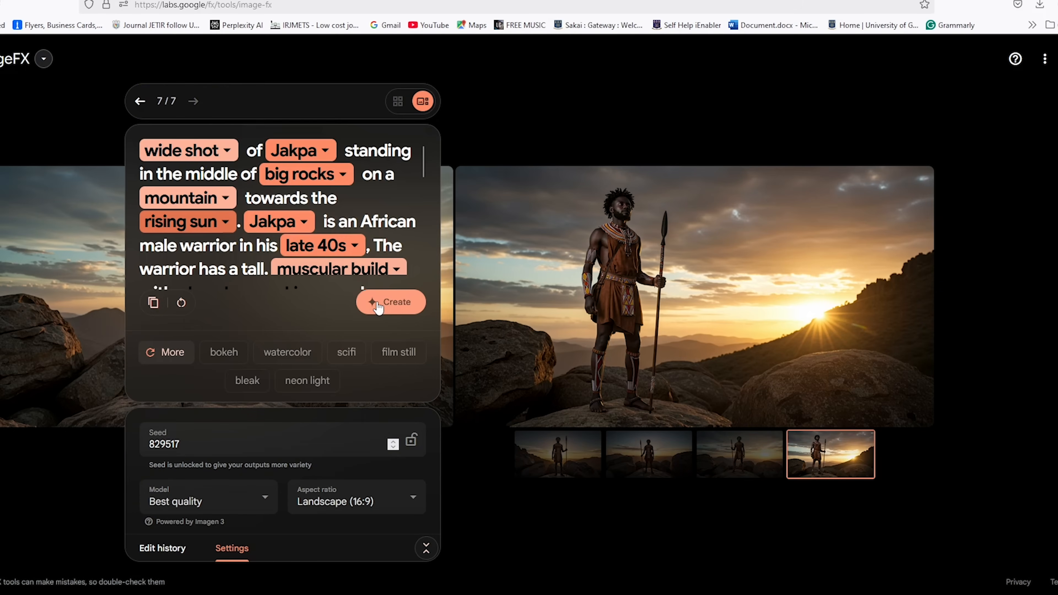
left_click(579, 464)
left_click(648, 459)
left_click(739, 459)
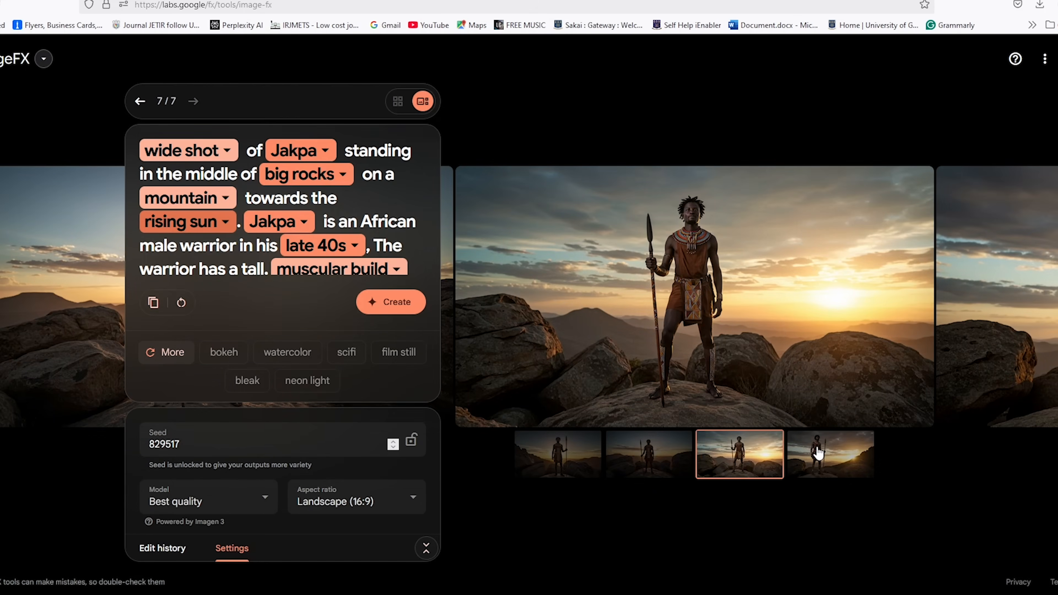
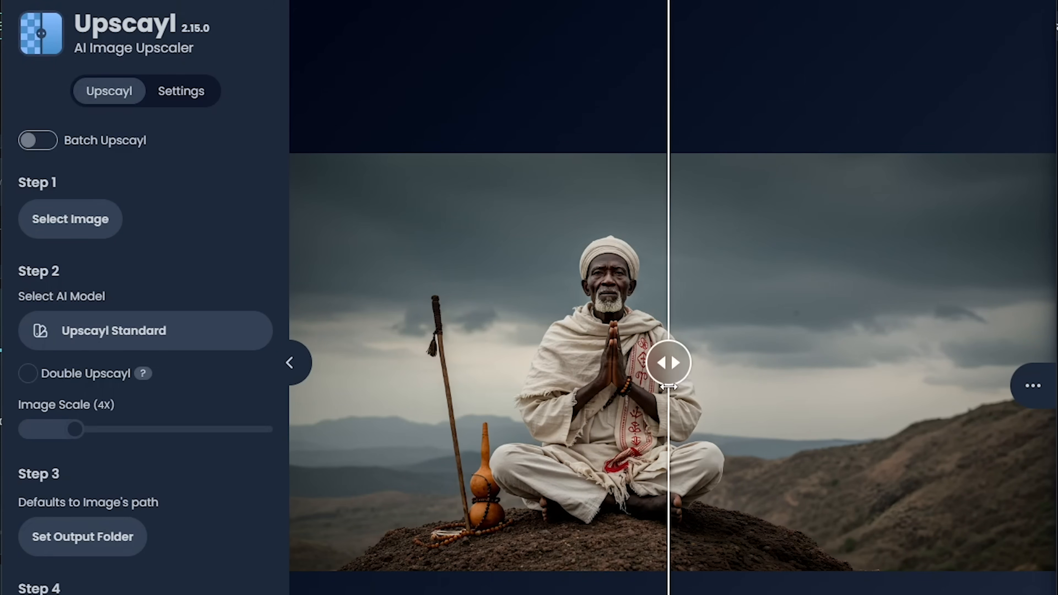
In Upscayl, compare the original and upscaled versions of the praying elder image across its full width
left_click_drag(673, 364, 571, 386)
left_click_drag(472, 391, 620, 393)
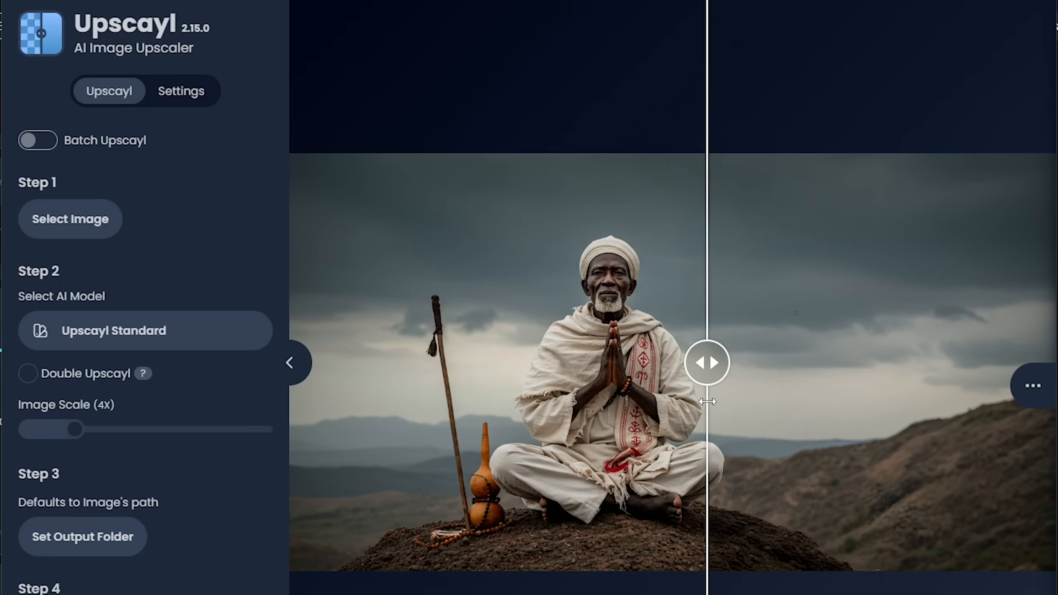
left_click_drag(707, 402, 210, 443)
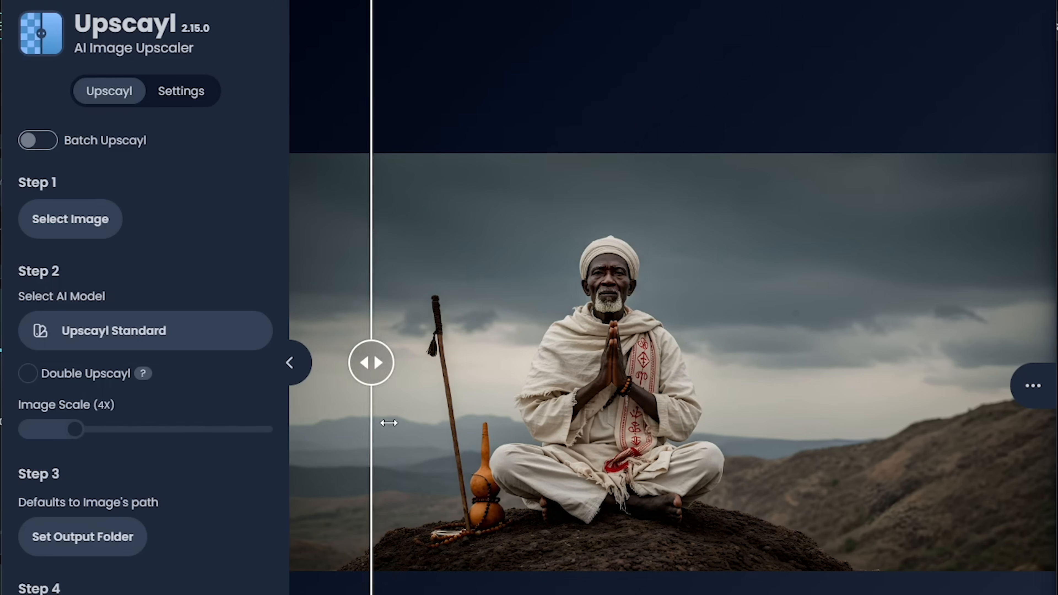
left_click_drag(389, 423, 849, 467)
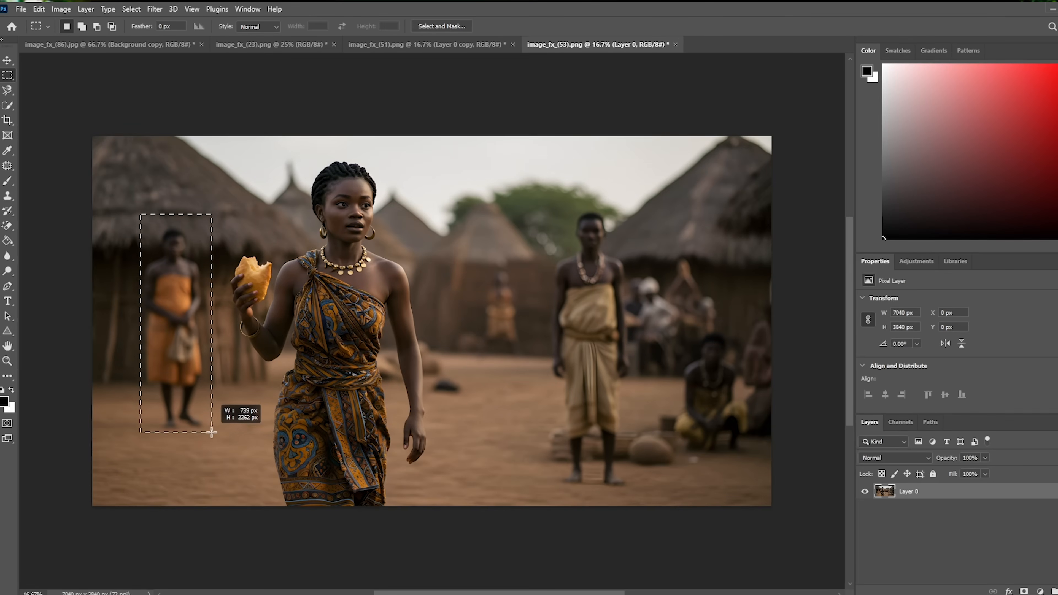
Remove the blurred bystander beside the hut in image_fx_(53).png using Content-Aware Fill output to a new layer
left_click(39, 9)
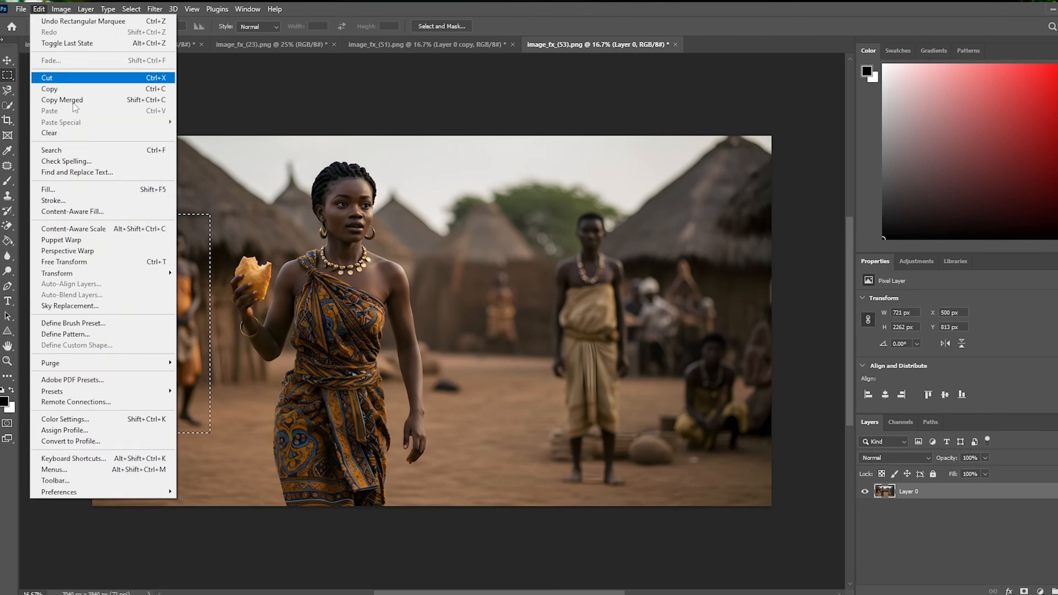
left_click(63, 208)
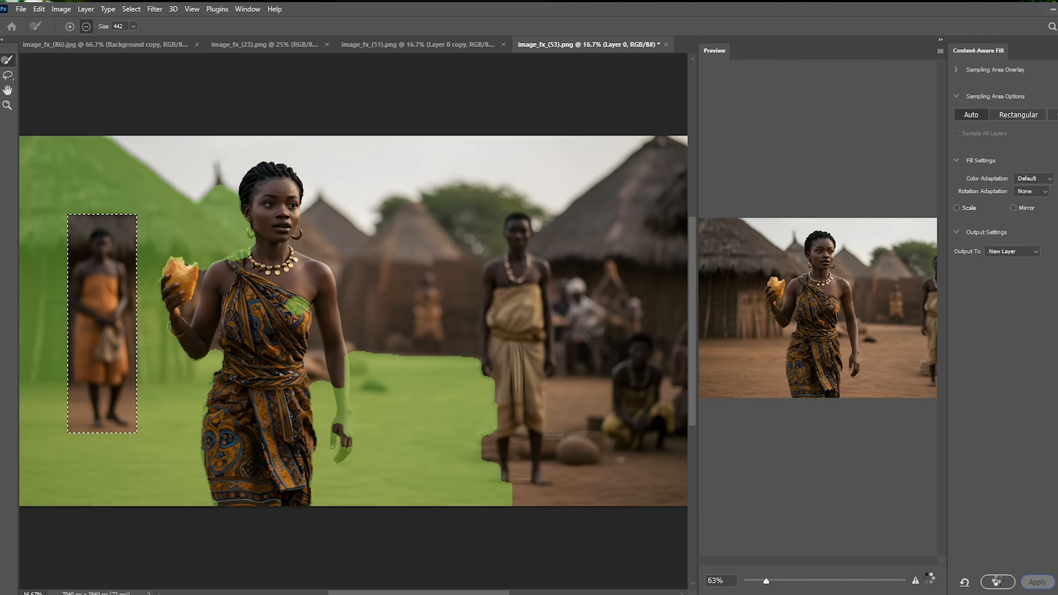
left_click(999, 581)
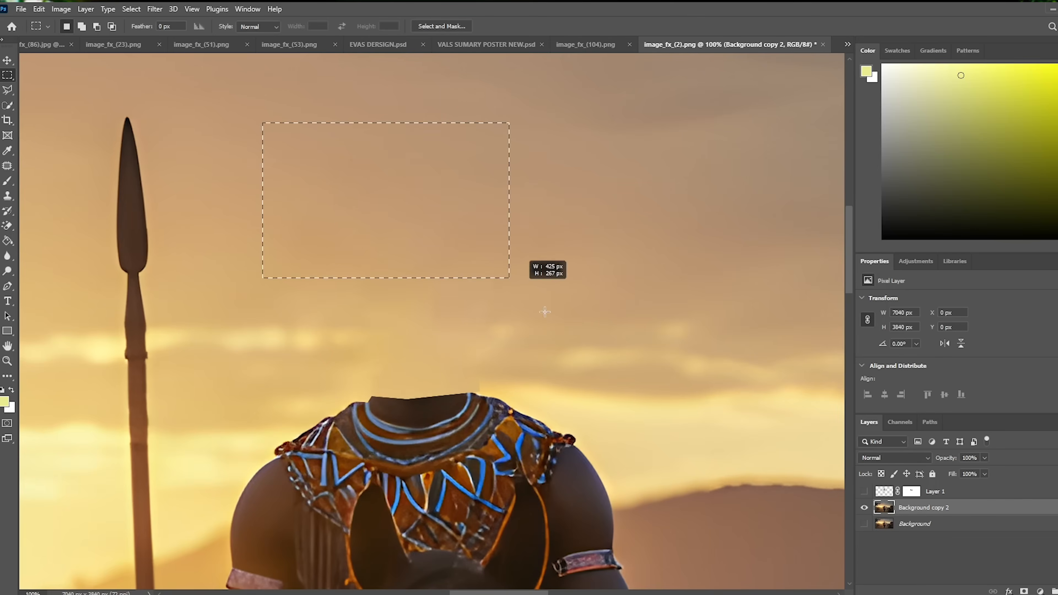
Copy the area around the warrior's head in image_fx_(2).png to a new layer, adjusting its opacity and adding a layer mask for blending
left_click_drag(268, 159, 586, 437)
left_click(978, 474)
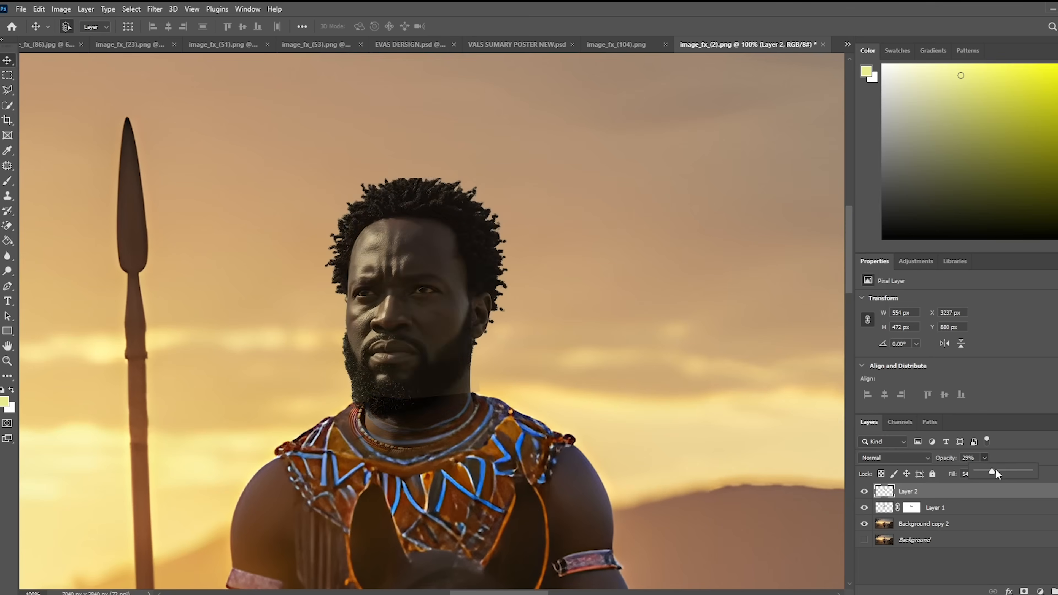
key("ctrl+z")
left_click(1024, 591)
key("b")
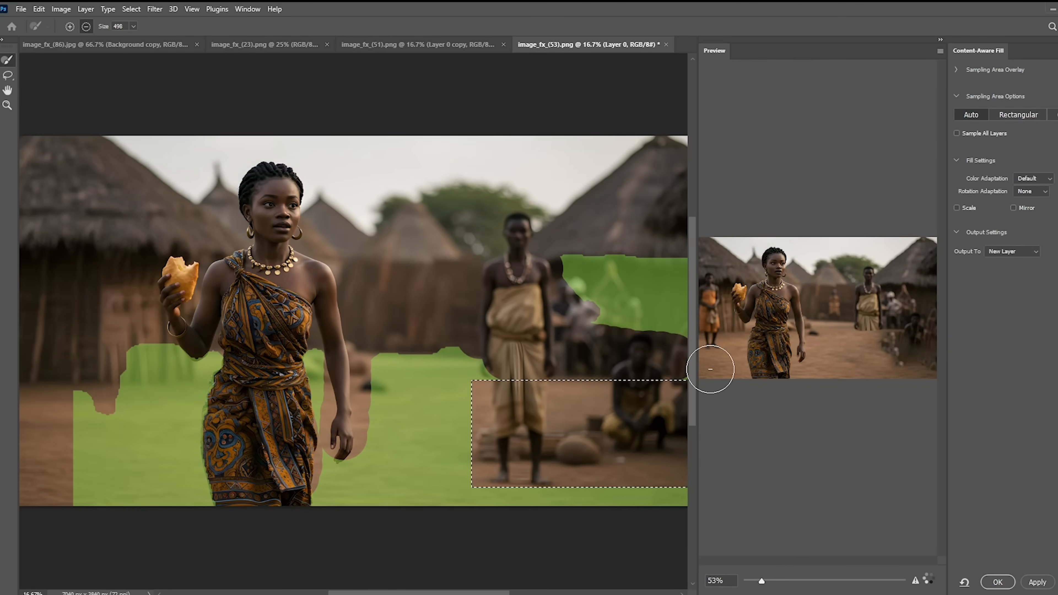
Use Content-Aware Fill to remove the background people opposite the first bystander in image_fx_(53).png, first their lower bodies, then the upper area
left_click(997, 583)
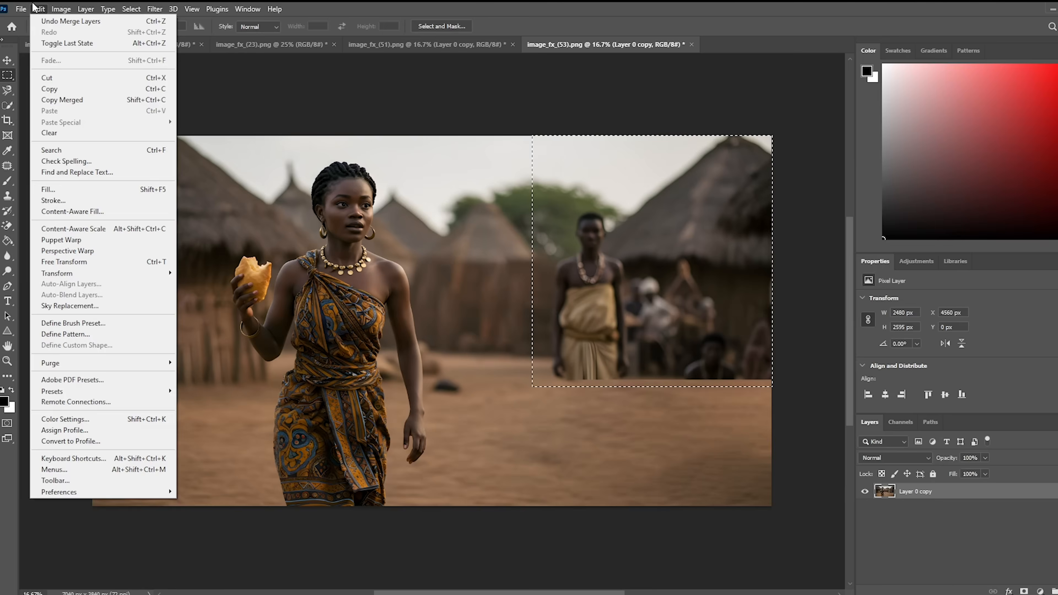
left_click(72, 211)
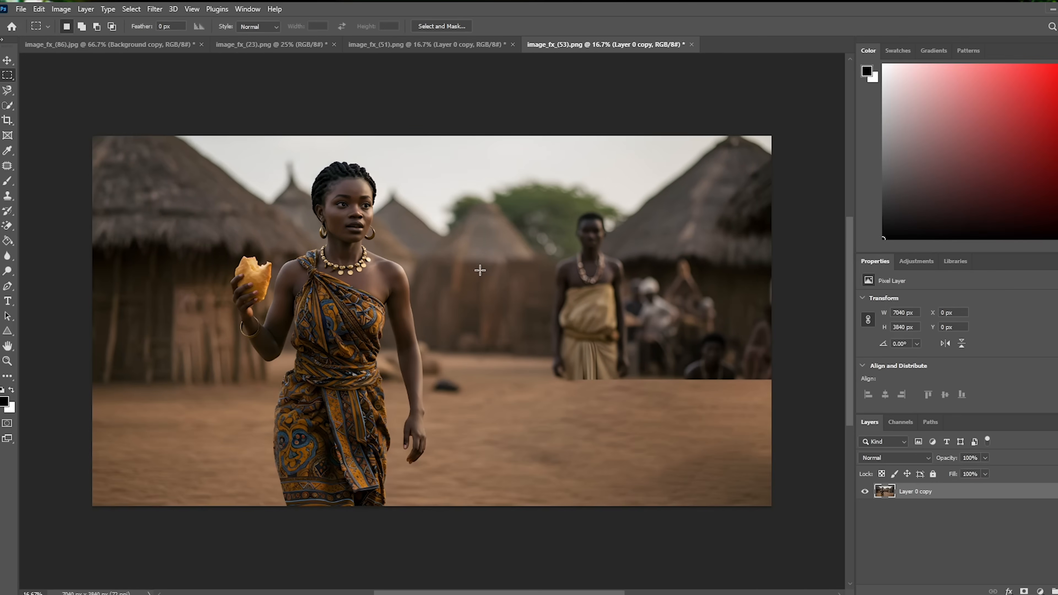
right_click(498, 263)
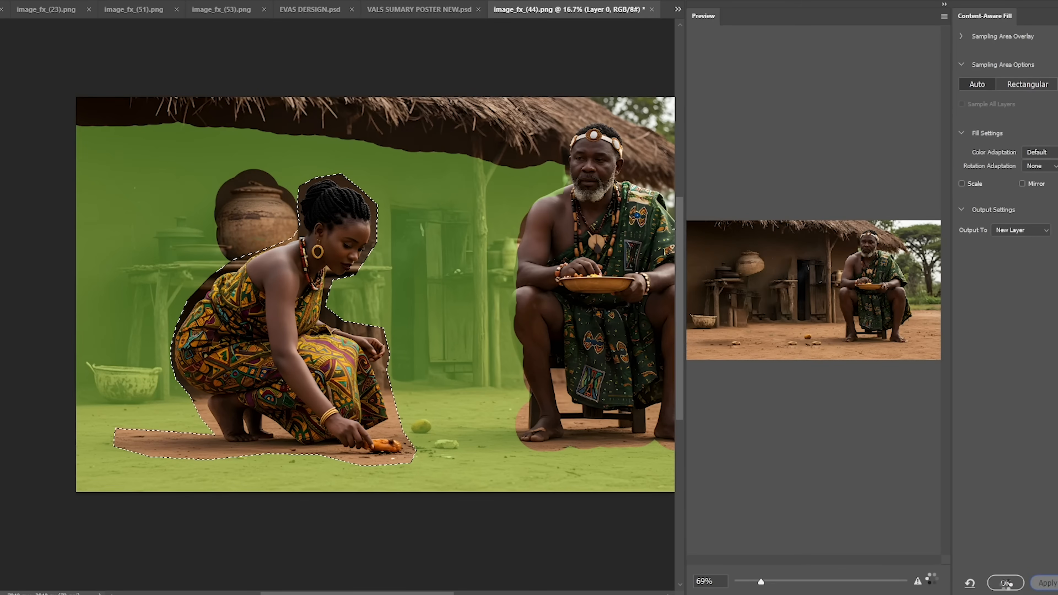
Remove the crouching woman from image_fx_(44).png with Content-Aware Fill and merge the resulting layers
left_click(1005, 583)
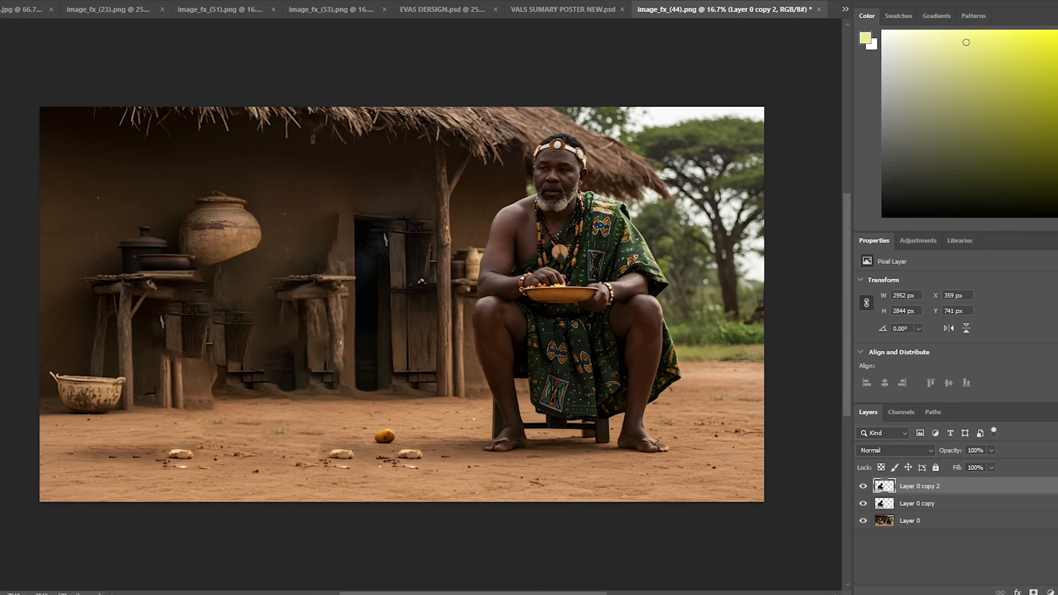
right_click(916, 484)
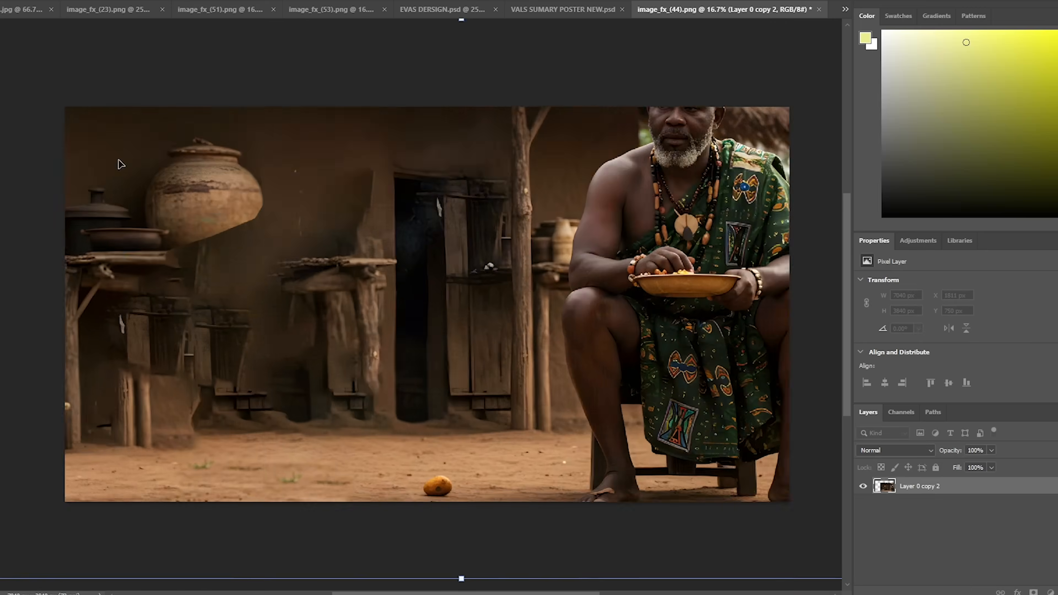
Enlarge and reposition the merged scene to frame the seated man's lower leg, foot and the bare ground
mouse_move(120, 164)
left_mouse_down()
mouse_move(311, 222)
mouse_move(267, 309)
mouse_move(595, 225)
mouse_move(677, 218)
mouse_move(512, 367)
left_mouse_up()
key("Return")
left_click_drag(847, 312, 849, 265)
left_click_drag(91, 342, 328, 298)
right_click(327, 297)
key("Return")
left_click_drag(346, 352, 381, 353)
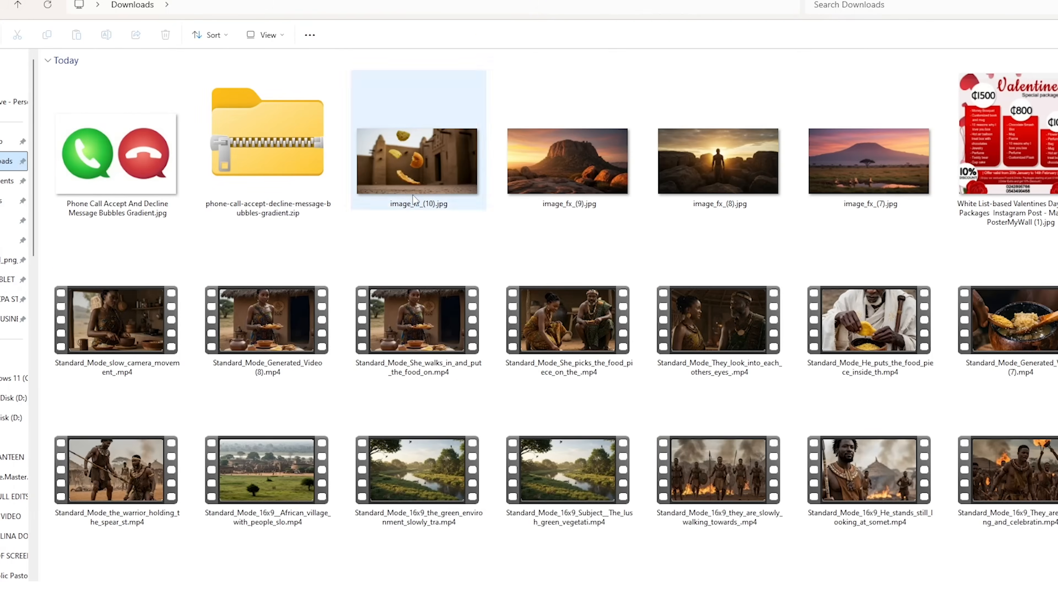
Place image_fx_(10).jpg from the Downloads folder over the enlarged image_fx_(44) scene as a new layer
left_click_drag(418, 137, 478, 283)
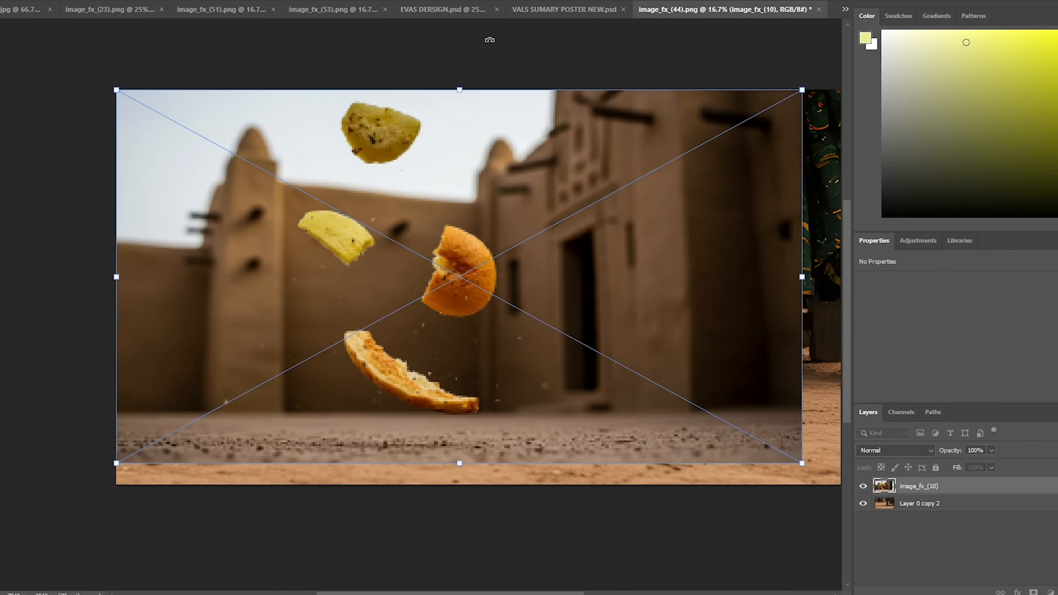
left_click_drag(567, 244, 567, 264)
key("Return")
Isolate the food pieces from the placed image and scale them down in mid-air beside the seated man's leg
key("ctrl+alt+r")
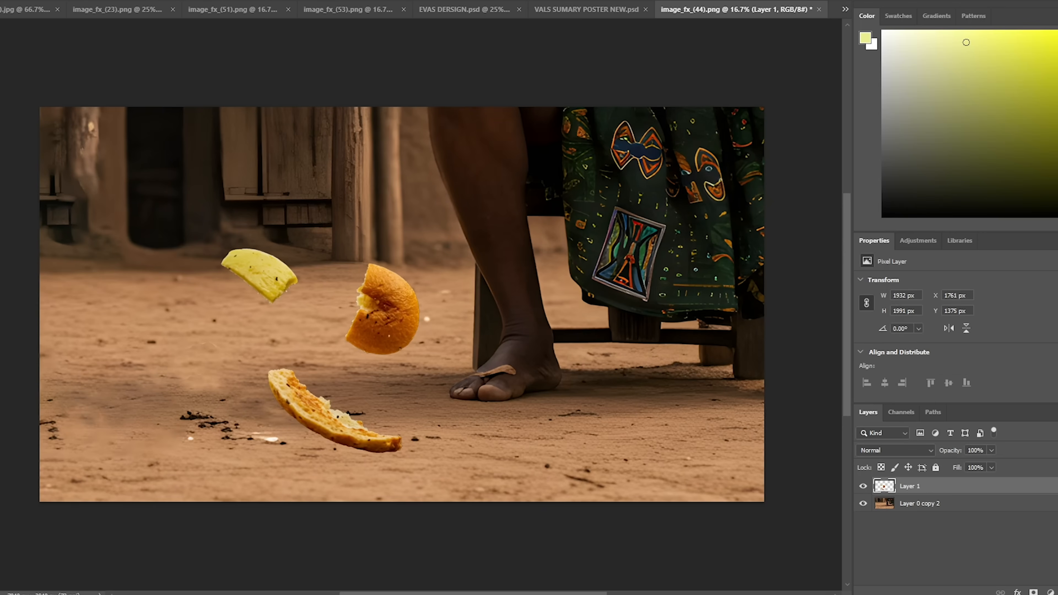
key("ctrl+t")
left_click_drag(223, 140, 230, 149)
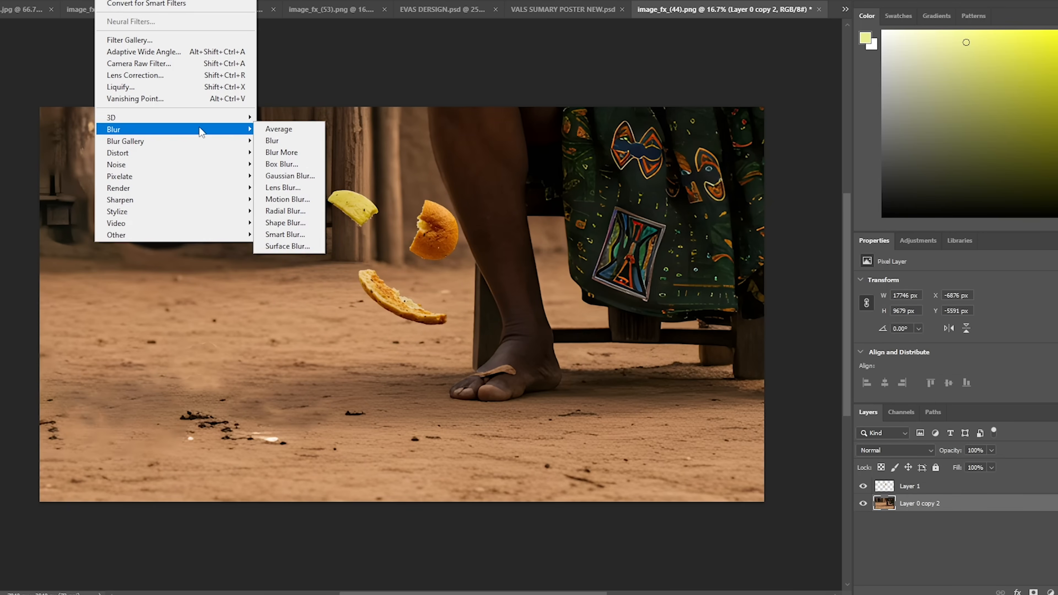
Apply blur filtering to the scene layer behind the food pieces, raising the Lens Blur iris radius
left_click(283, 184)
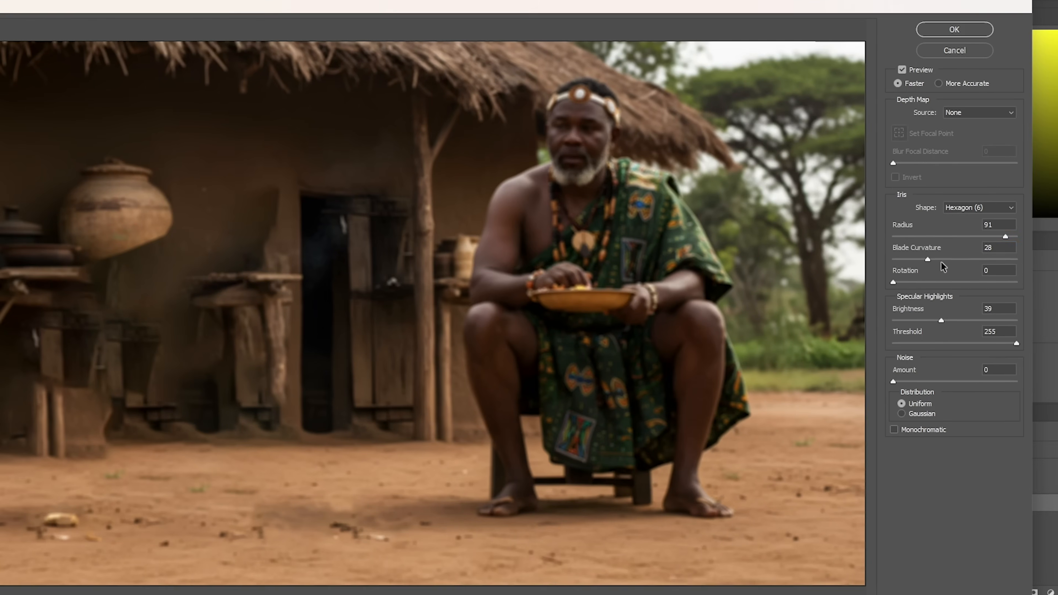
left_click_drag(1011, 233, 1056, 207)
left_click_drag(1020, 229, 1056, 230)
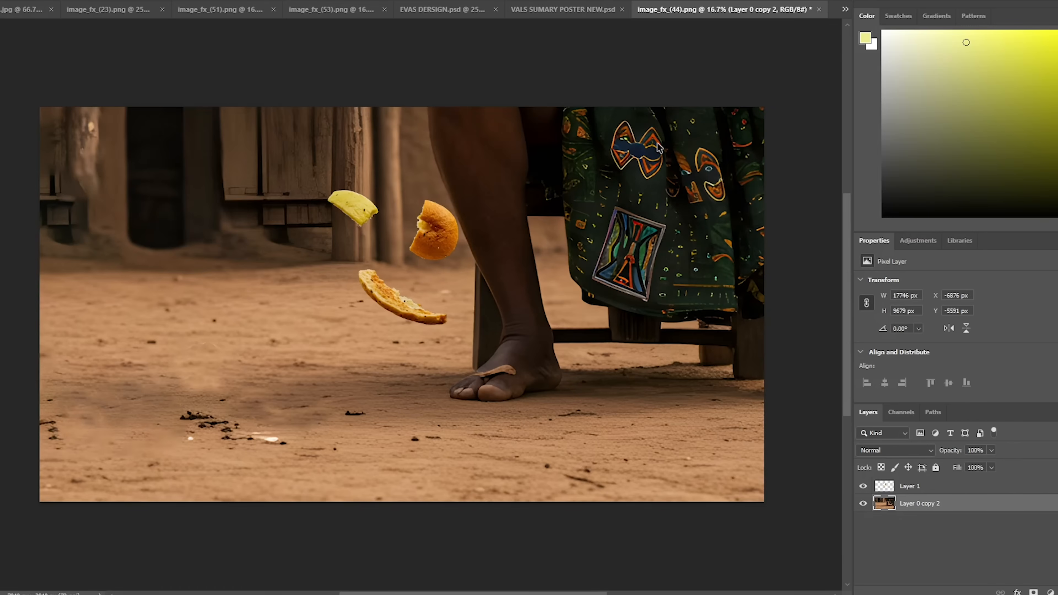
key("alt+t")
mouse_move(113, 129)
left_click(309, 200)
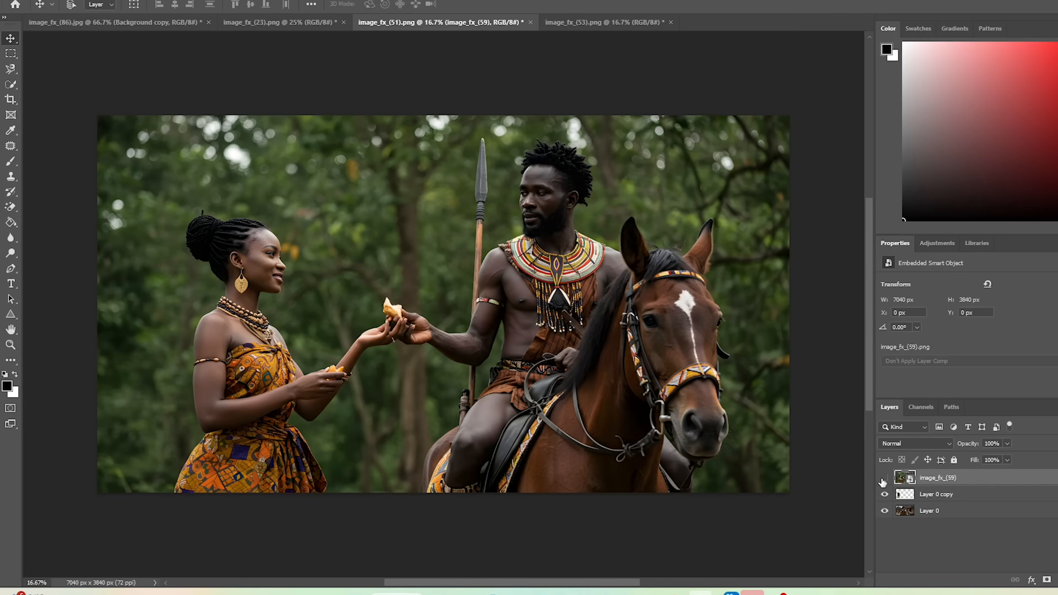
Check the image_fx_(59) layer in image_fx_(51).png and select the woman on Layer 0 copy 2 with Select Subject in Select and Mask
left_click(885, 479)
left_click(884, 478)
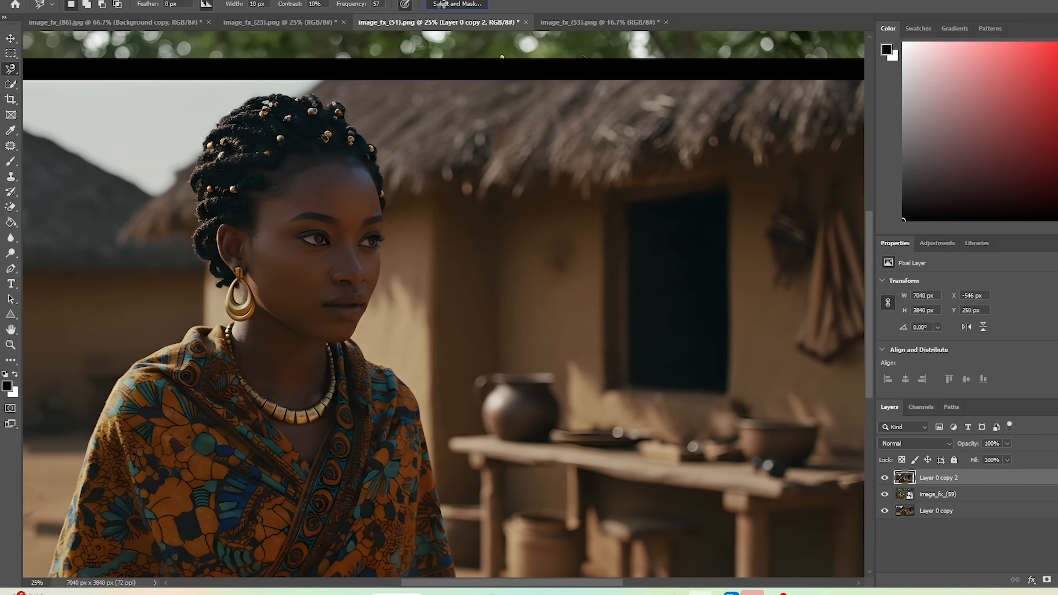
left_click(456, 4)
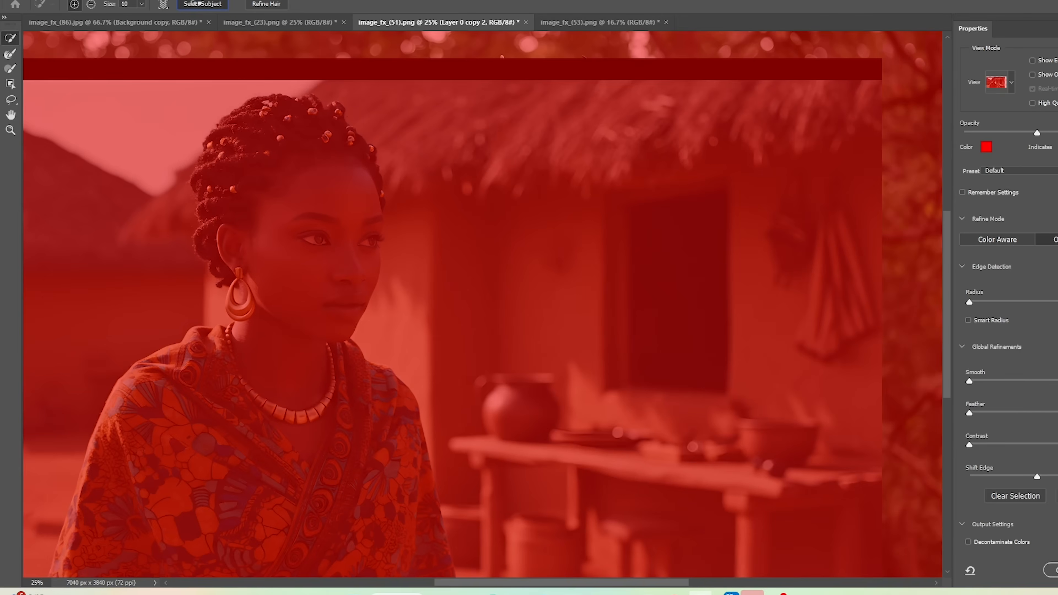
left_click(194, 3)
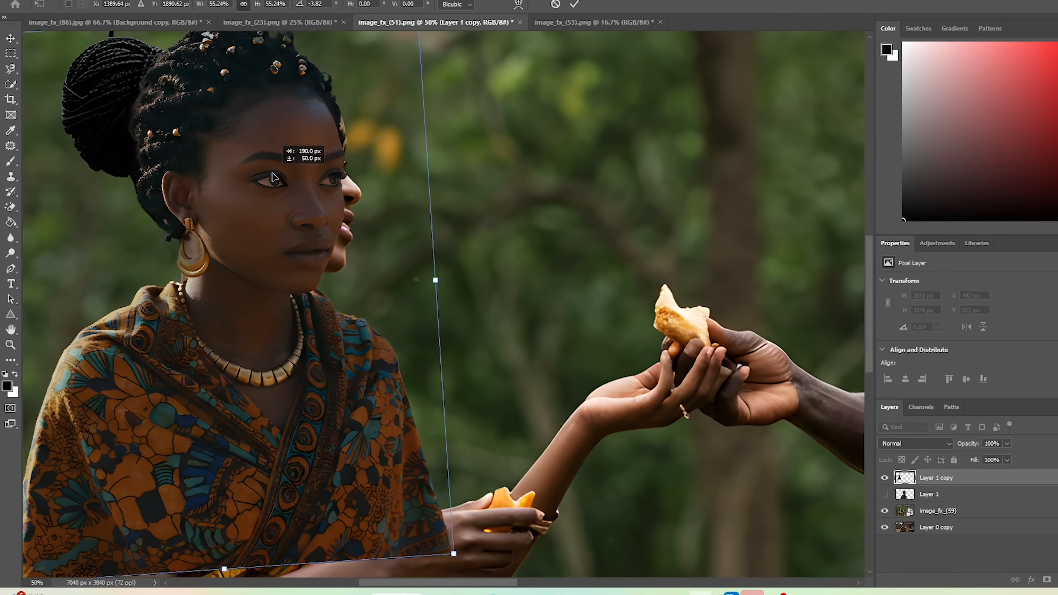
Fit the cut-out woman over the smiling woman's head and mask away her shawl and face, keeping only the beaded braids
left_click_drag(261, 342, 261, 159)
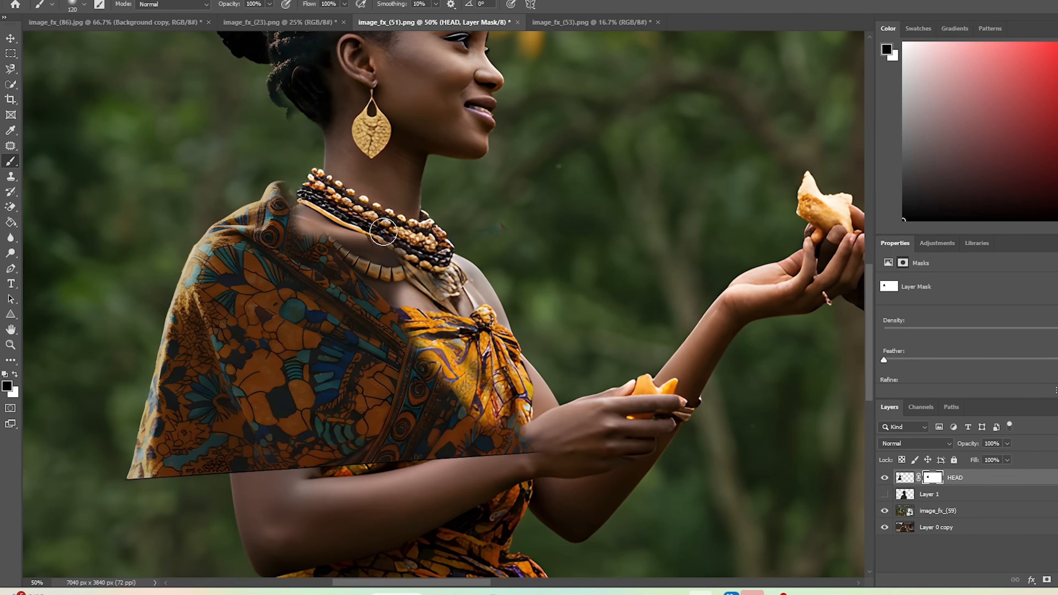
left_click_drag(601, 411, 365, 249)
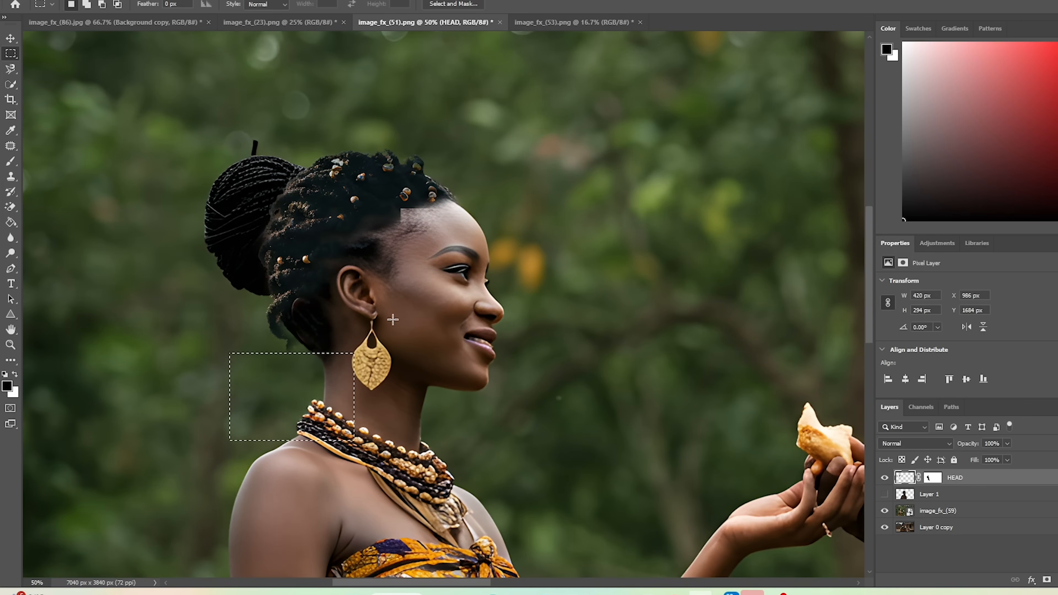
key("ctrl+d")
key("v")
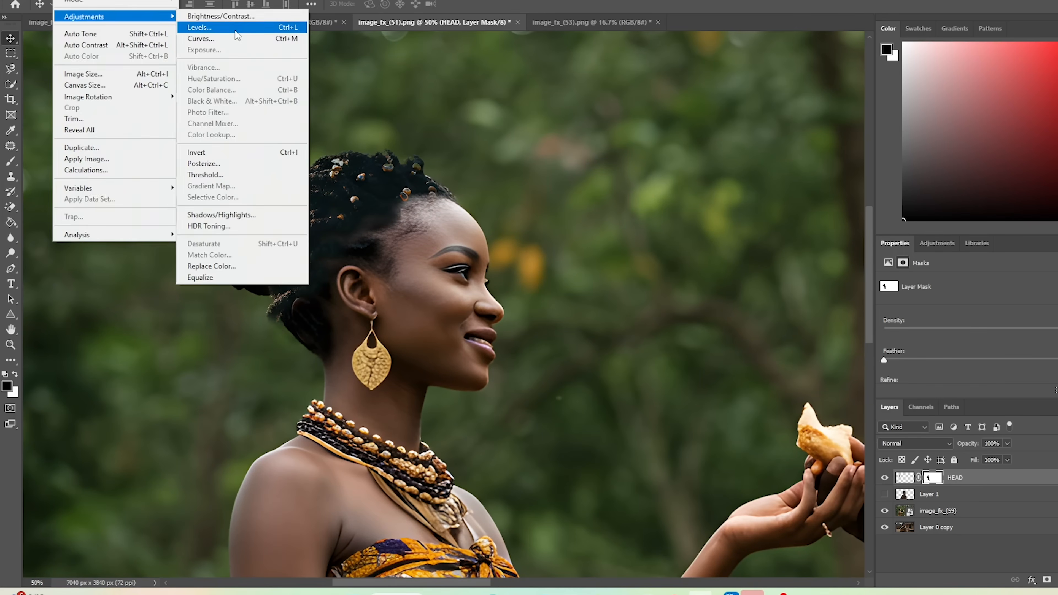
Adjust the HEAD layer mask with Curves and toggle layer visibility to check the blended hair
left_click(216, 38)
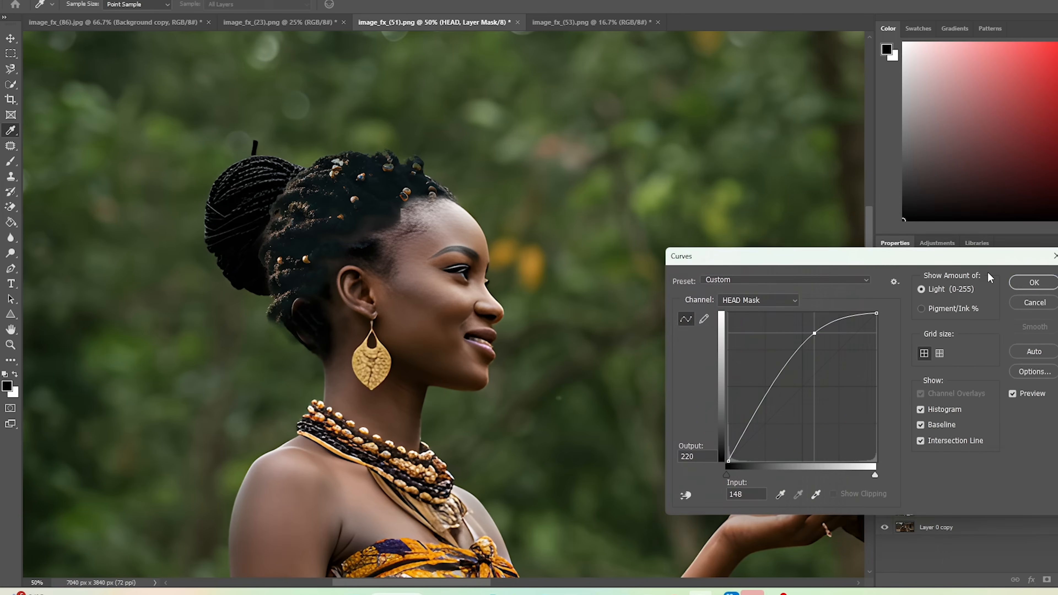
left_click_drag(844, 345, 843, 357)
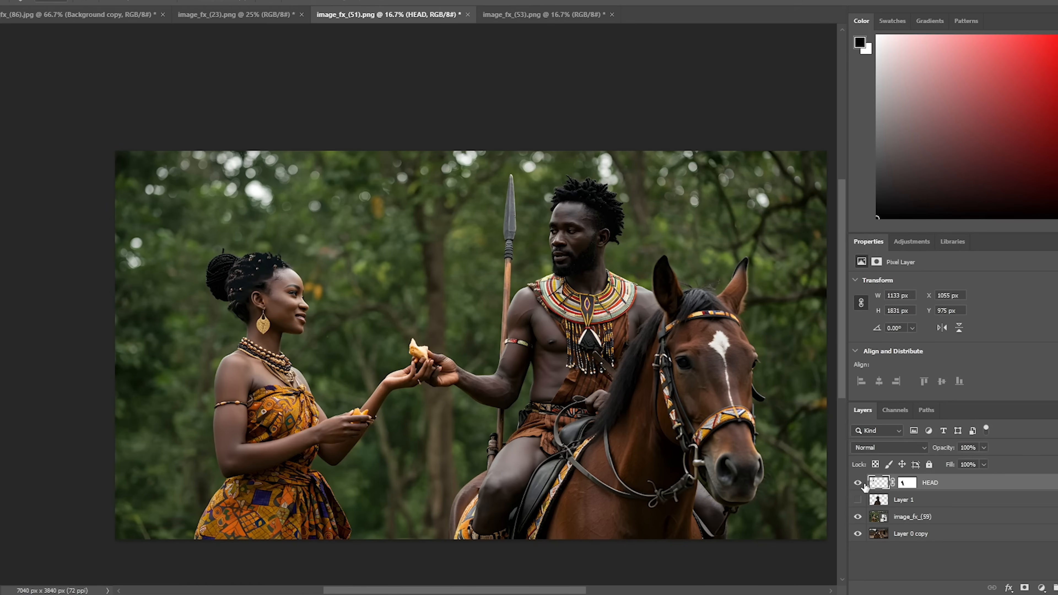
left_click(858, 500)
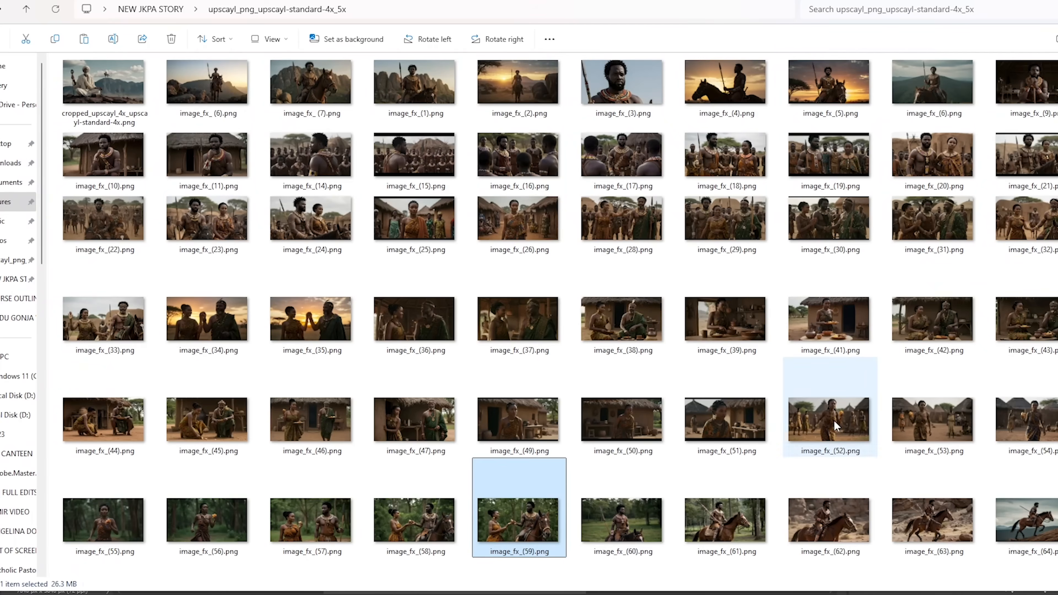
Look over the upscaled images in the upscayl_png_upscayl-standard-4x_5x folder and export the edited image from Photoshop
left_click(834, 425)
left_click(623, 92)
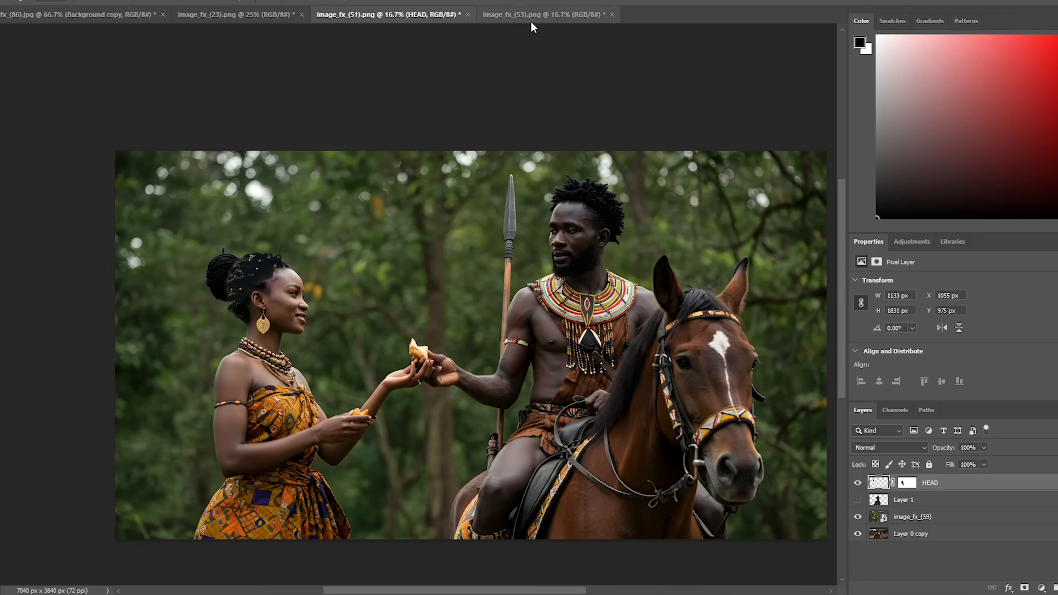
key("alt+shift+ctrl+w")
key("Return")
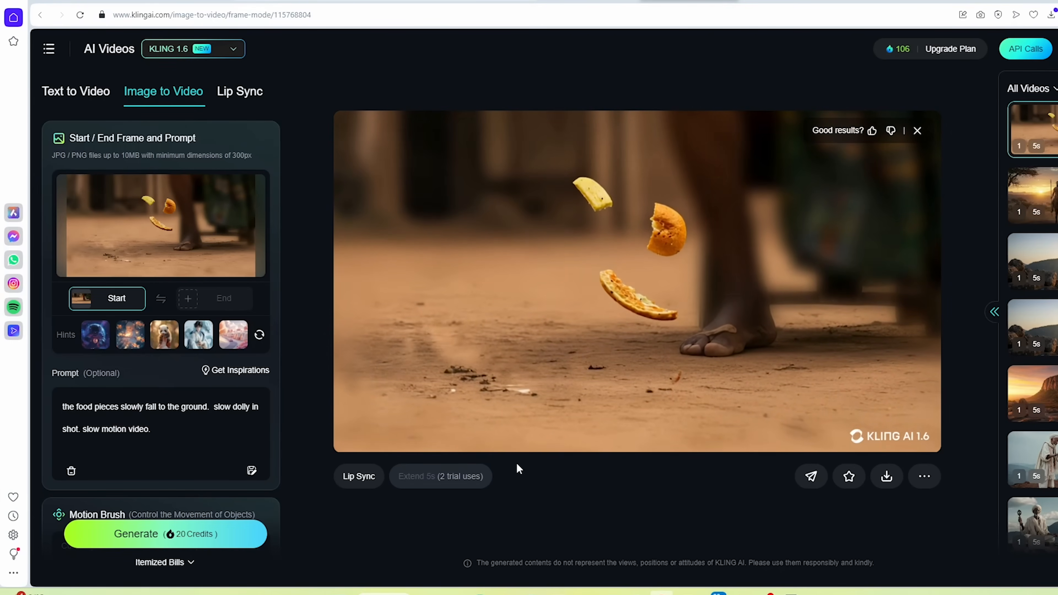
Search Google for "kling" in the browser and open the Kling AI website
mouse_move(372, 427)
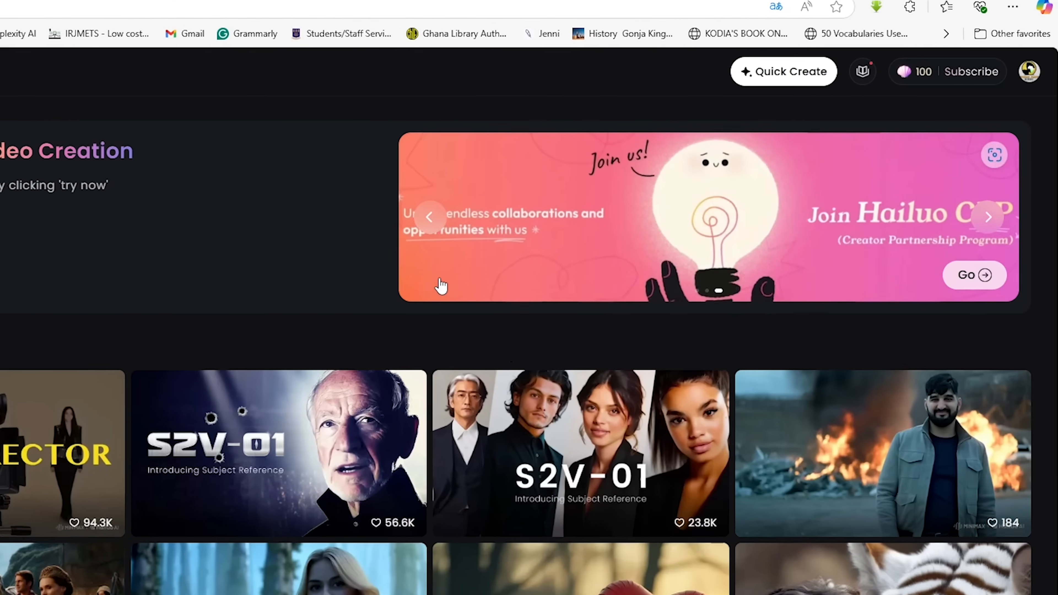
mouse_move(894, 80)
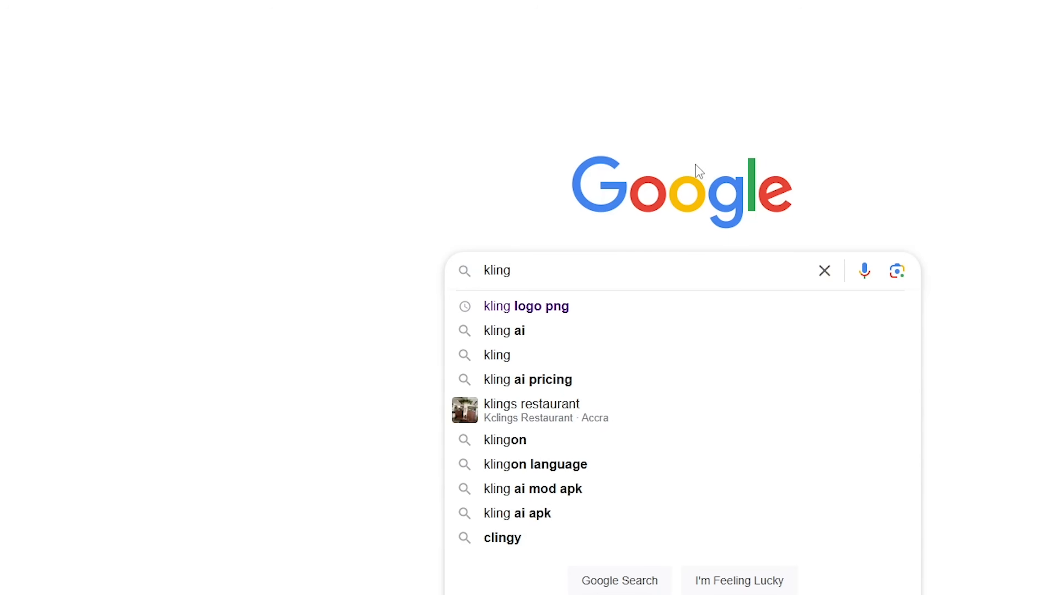
key("Return")
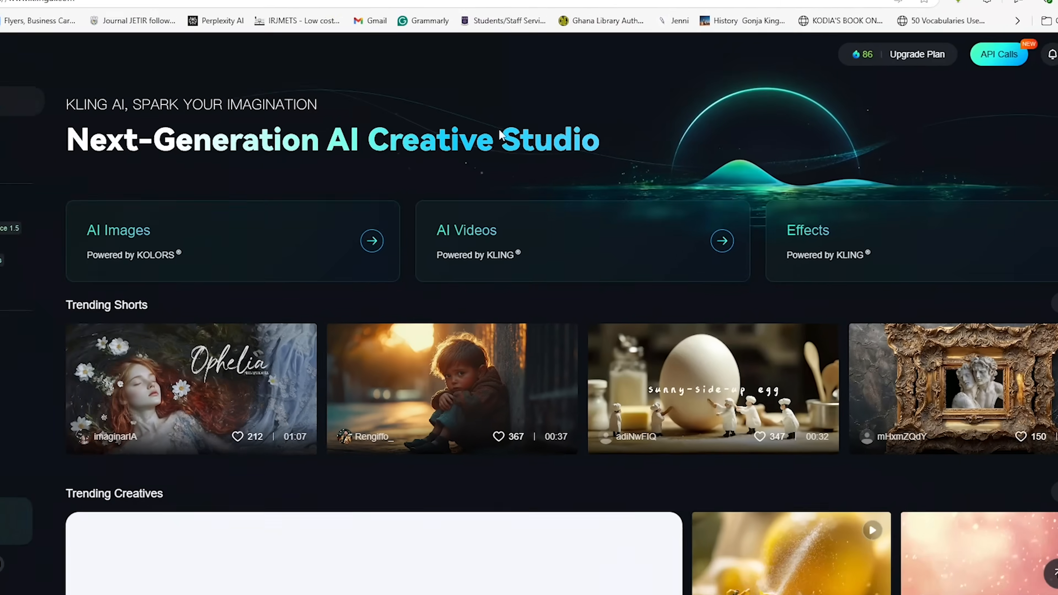